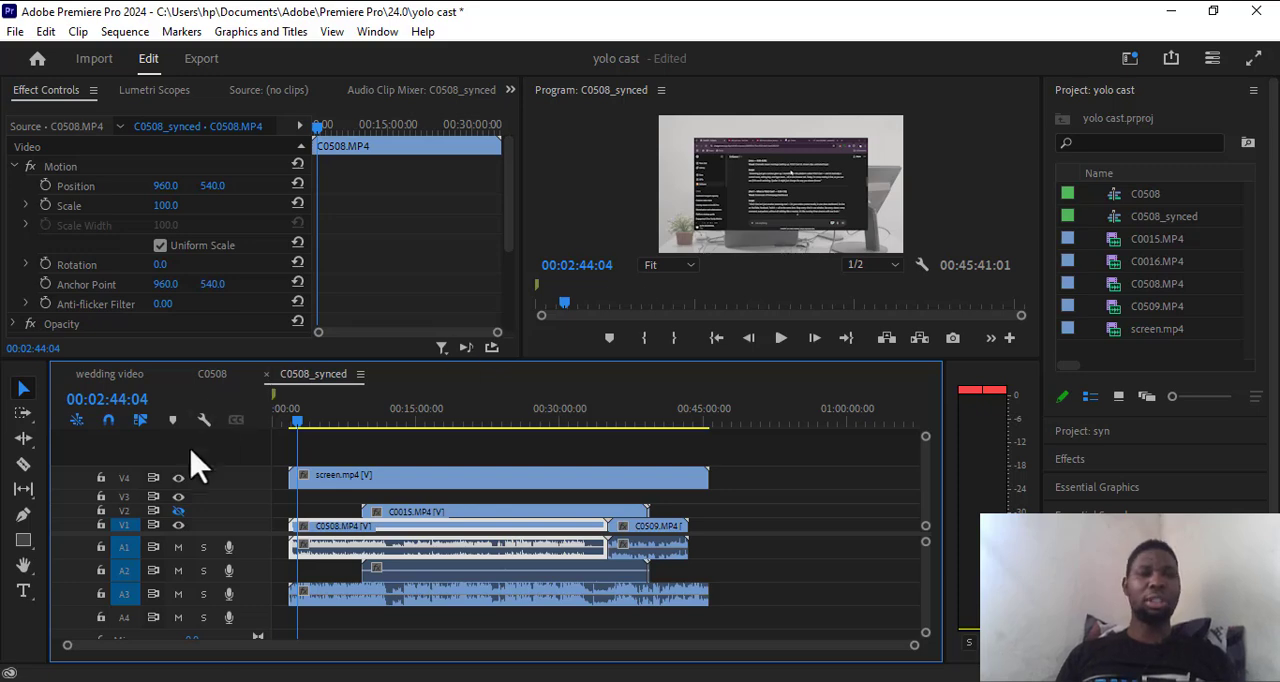
Toggle the video outputs of tracks V3, V2 and V1 to check which footage each one shows.
click(179, 498)
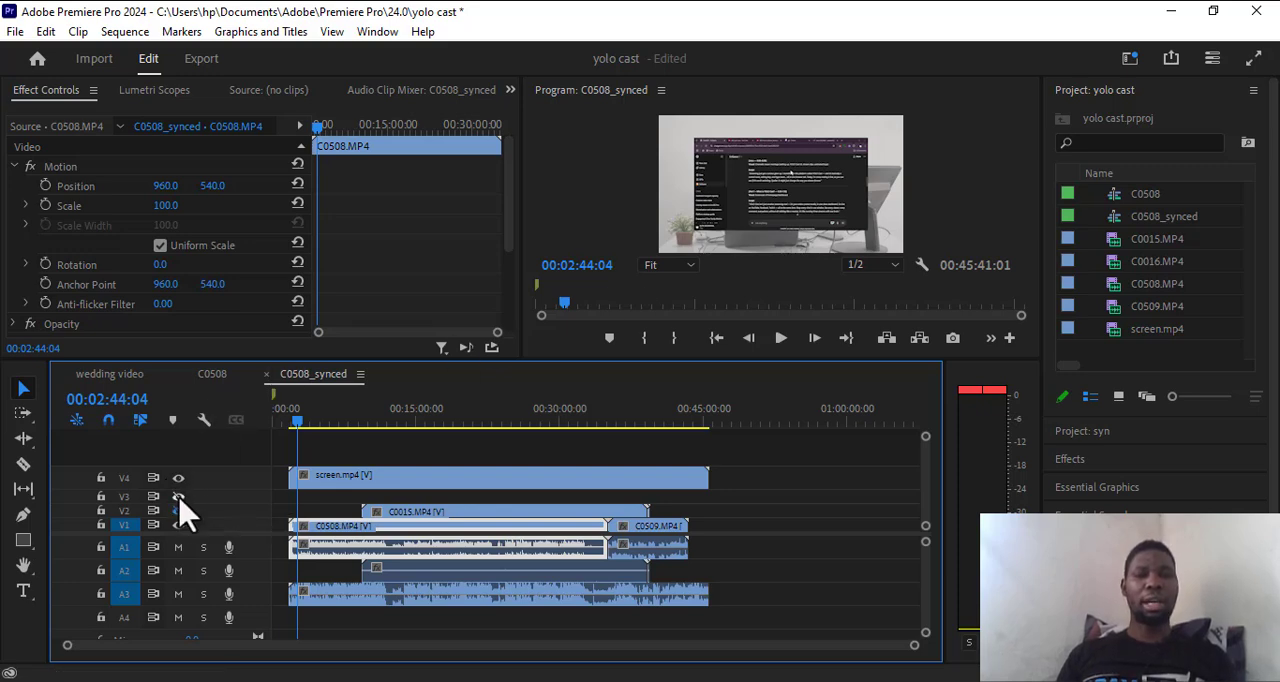
click(179, 511)
click(179, 525)
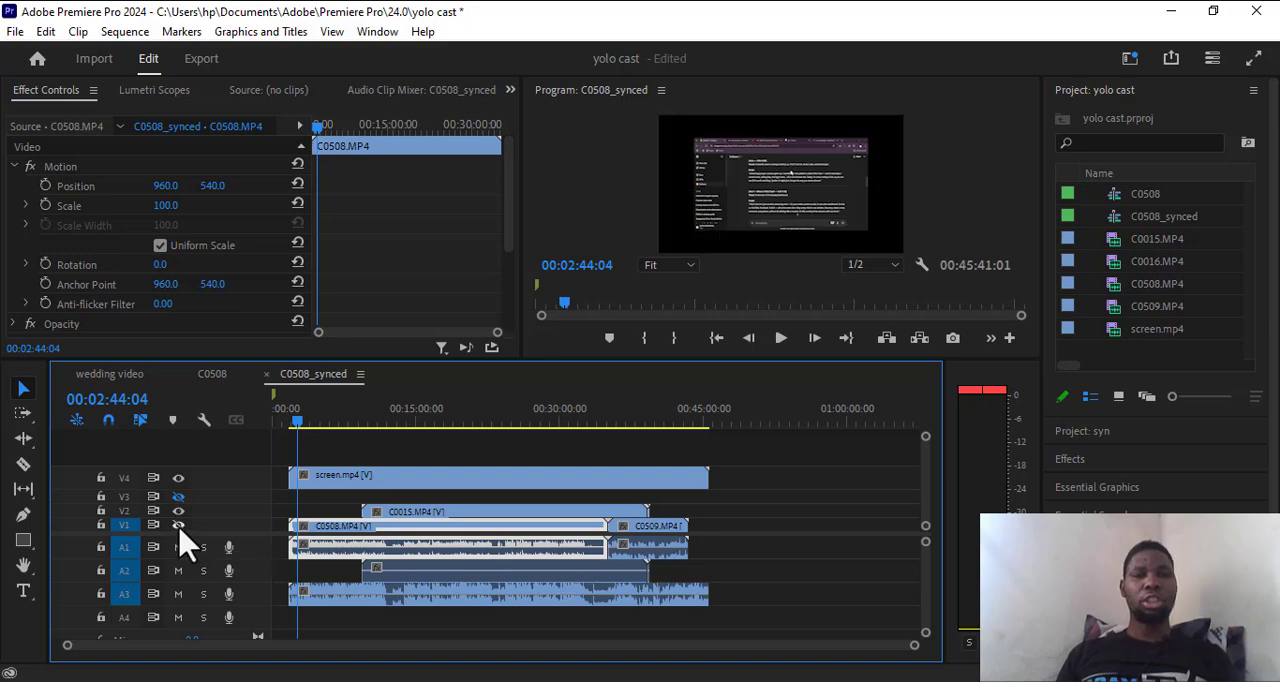
click(179, 525)
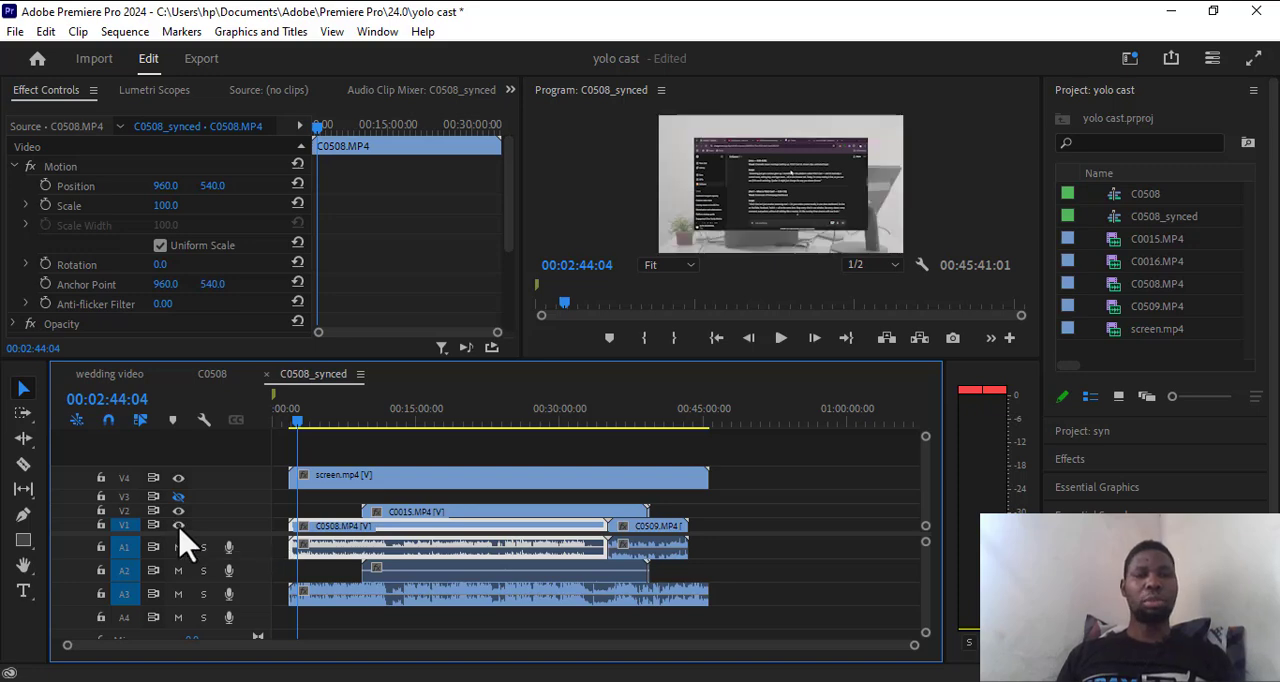
click(178, 497)
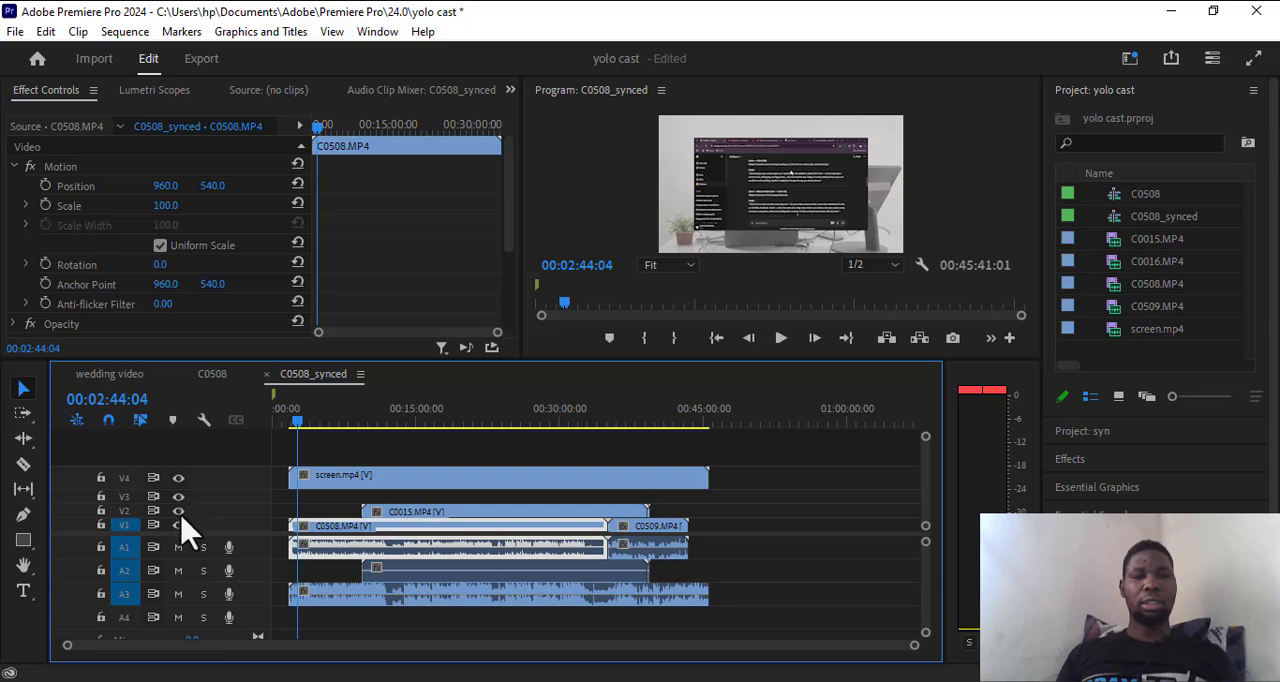
Hide the video outputs of V4, which holds screen.mp4, and V2 so the C0508 camera footage shows.
click(178, 478)
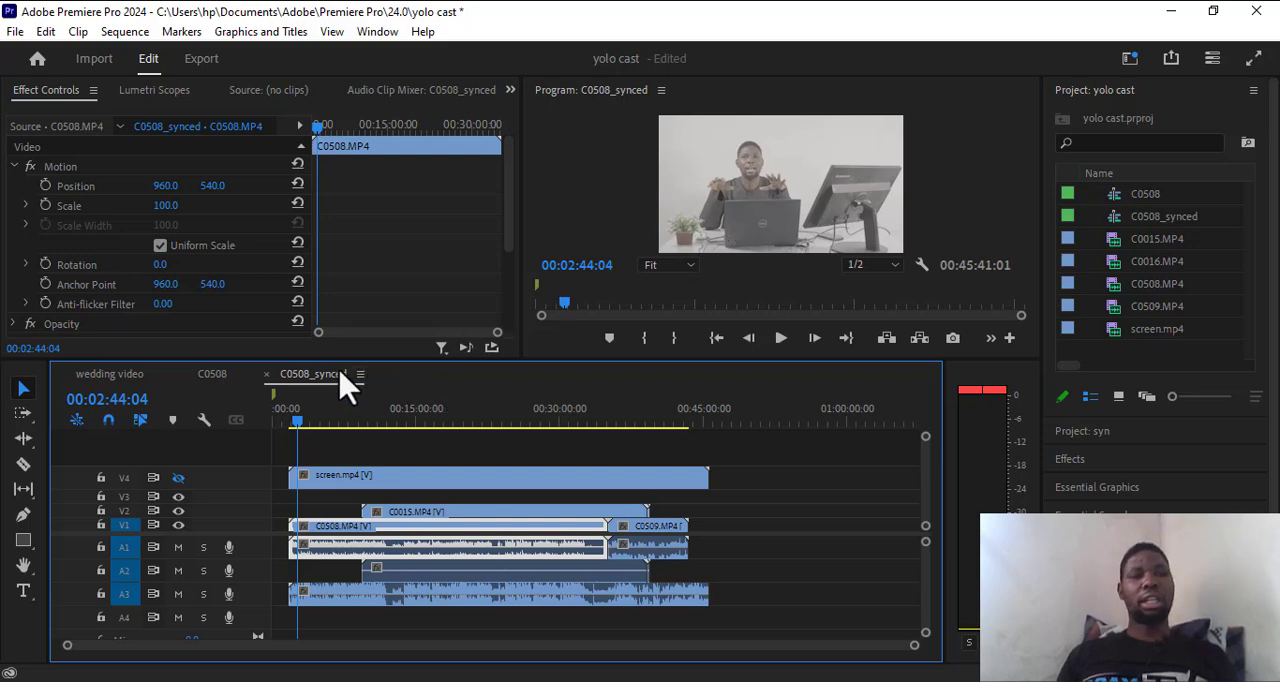
click(177, 478)
click(177, 478)
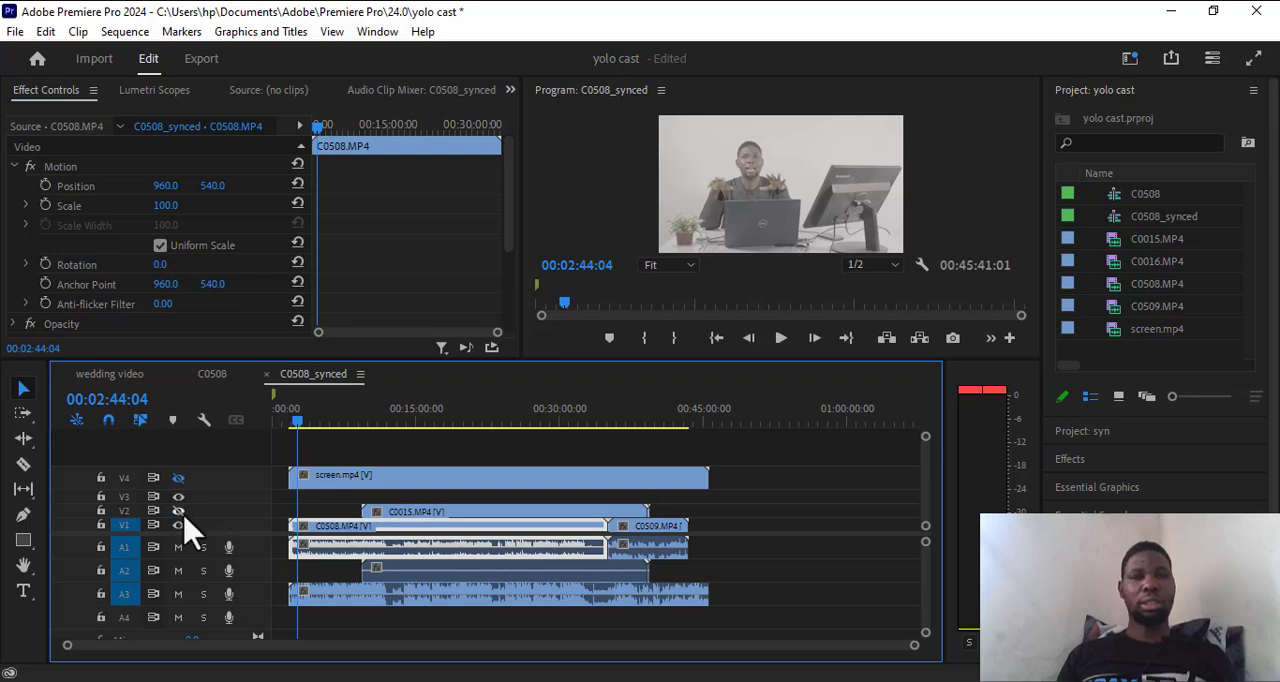
Move the C0015 clip on V2 to line up with the start of C0508 and show V2's output.
drag(414, 516, 360, 520)
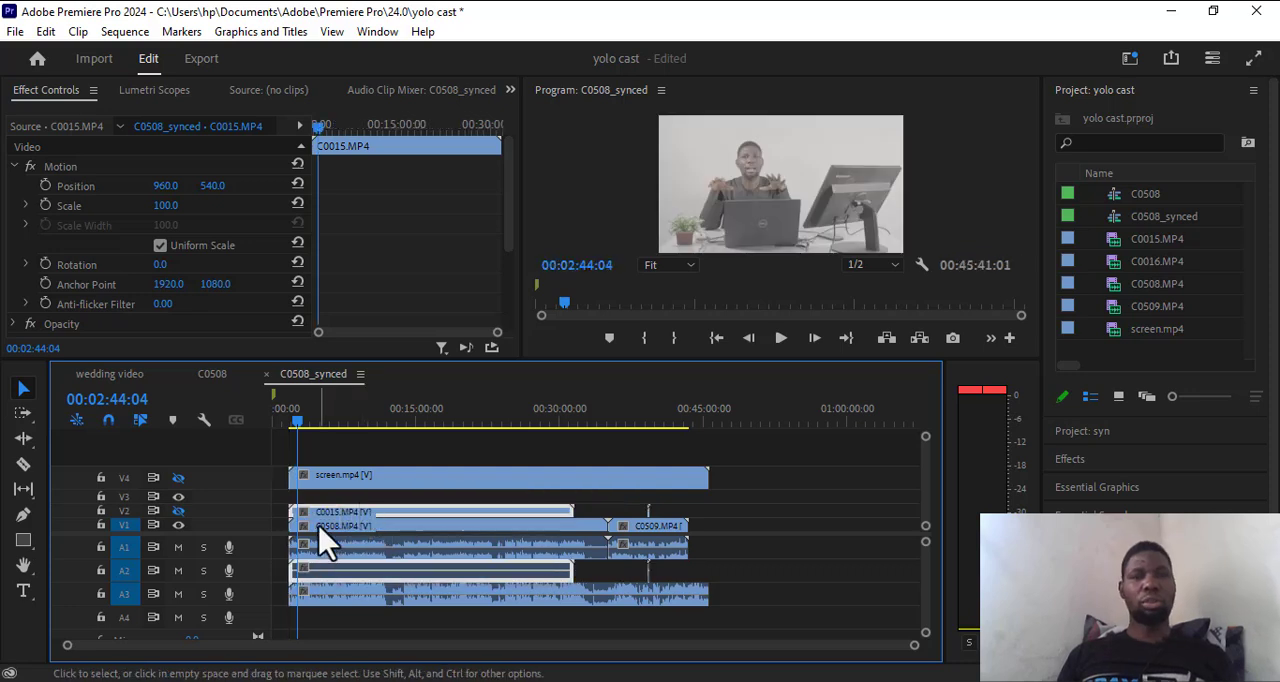
click(180, 513)
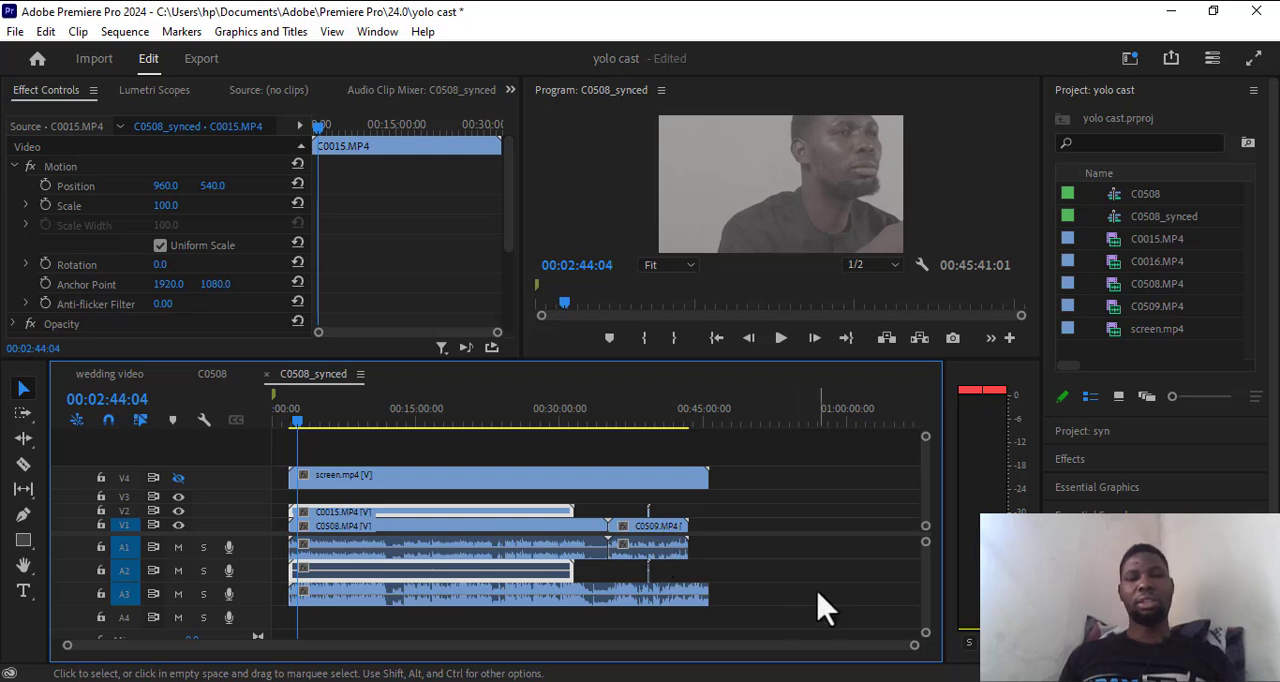
Delete the short C0016 clip and its audio from tracks V2 and A2.
drag(705, 627, 285, 430)
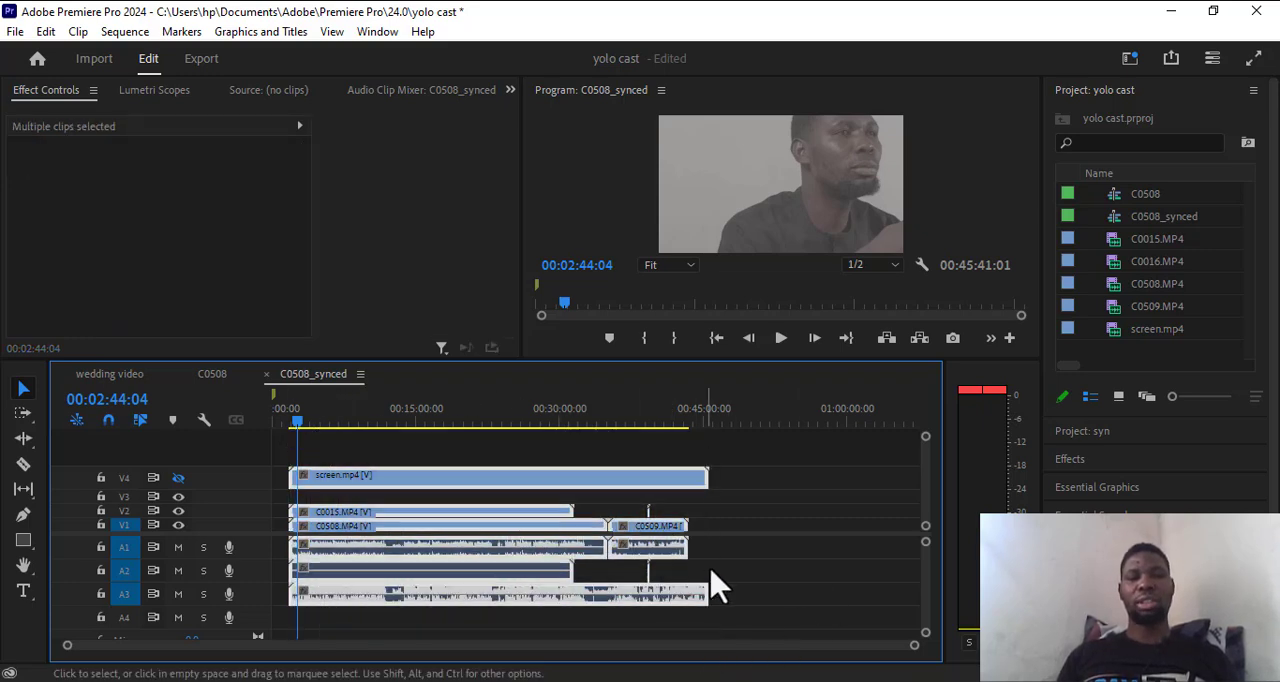
click(770, 557)
click(652, 530)
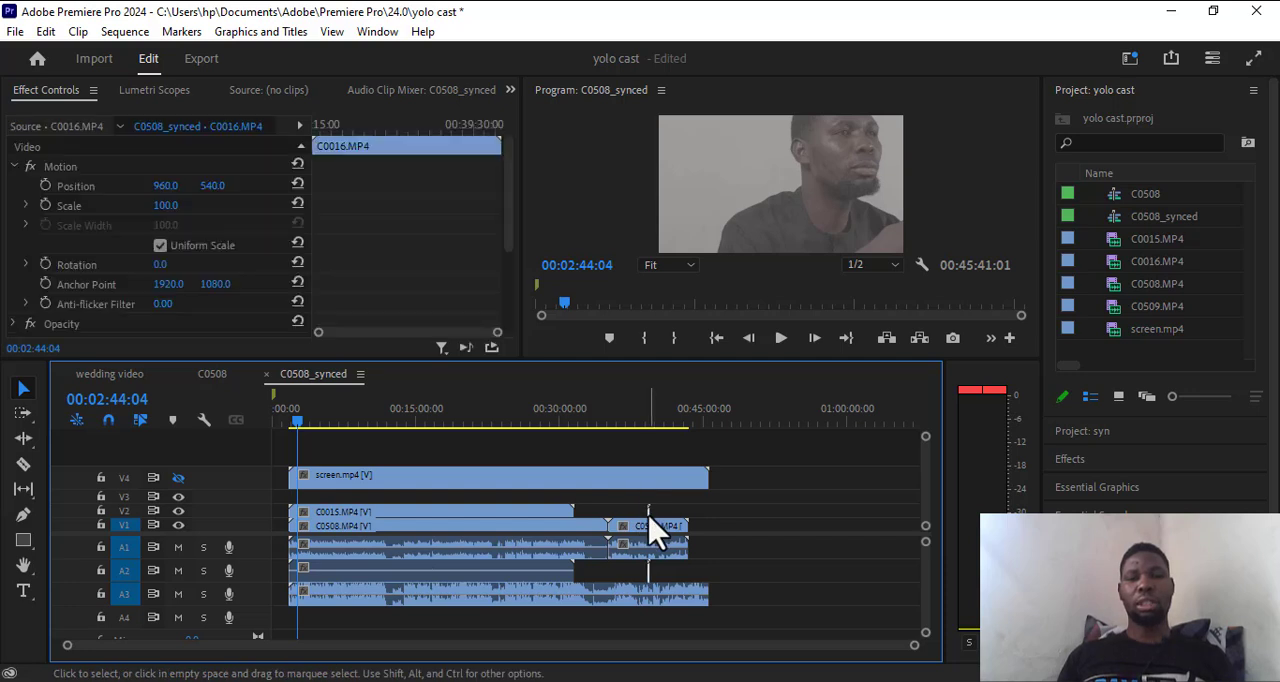
key(Delete)
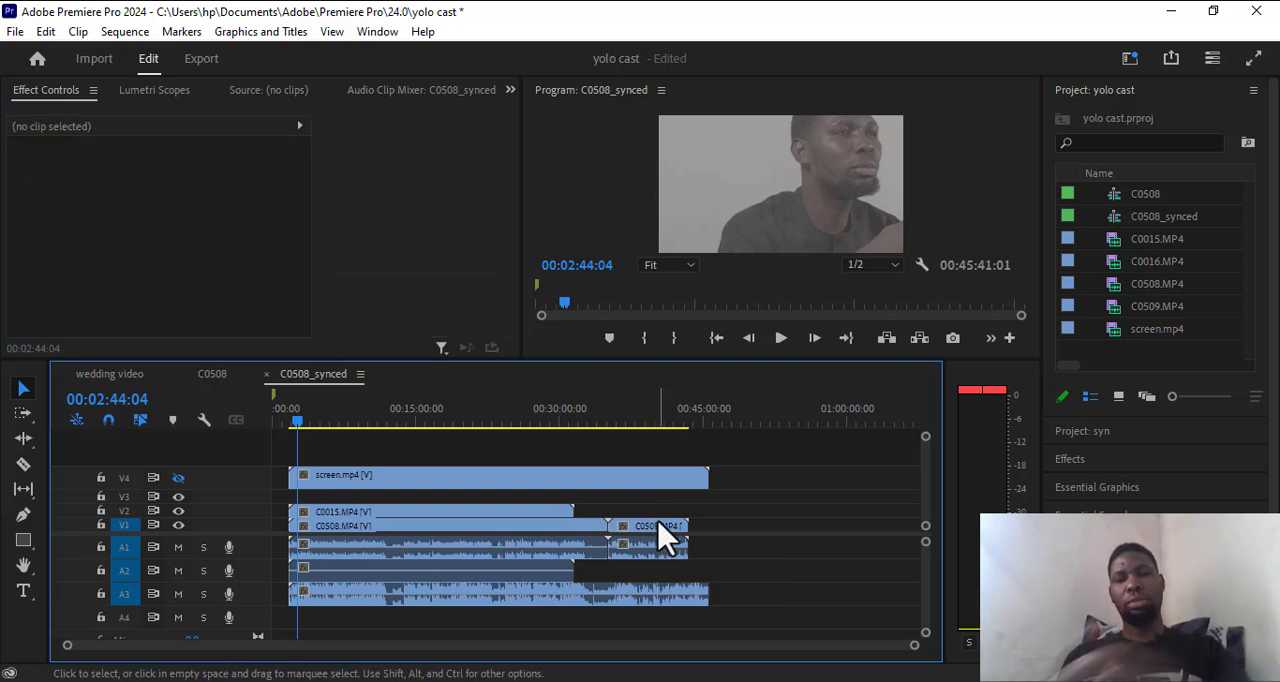
Move the C0509 clip past the end of screen.mp4, with its video on V5 and its audio on A4.
drag(660, 540, 660, 514)
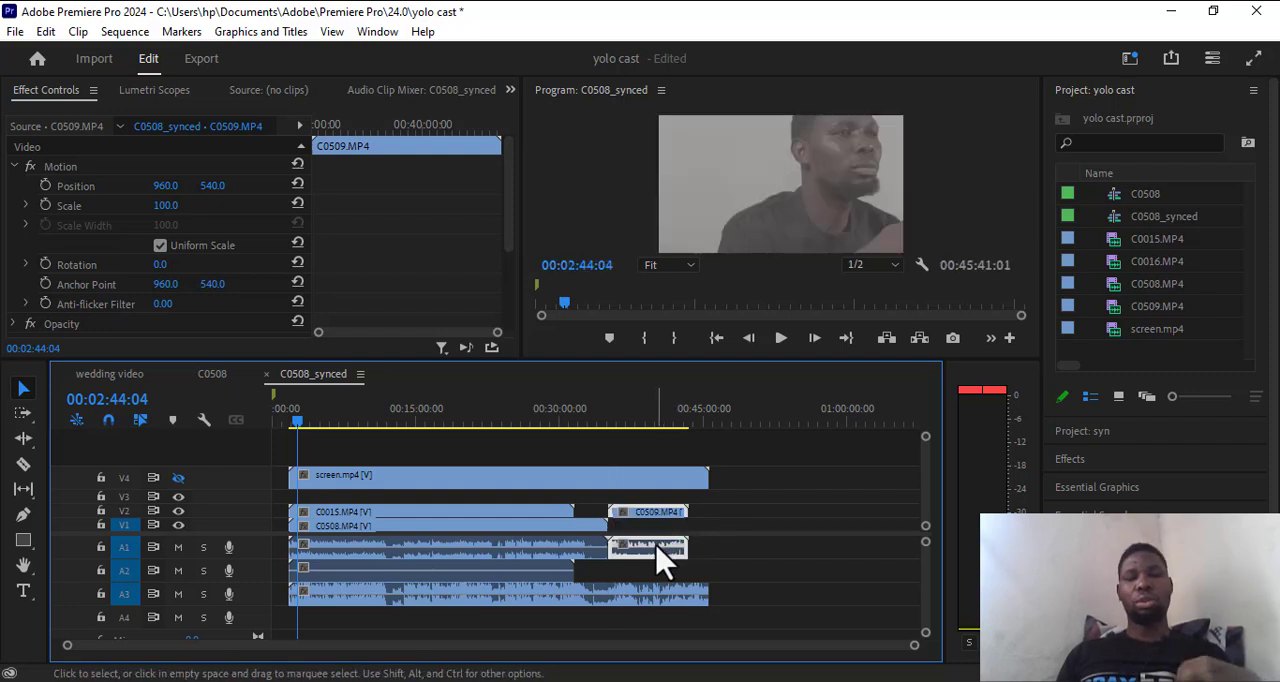
drag(660, 563, 793, 633)
drag(773, 518, 740, 540)
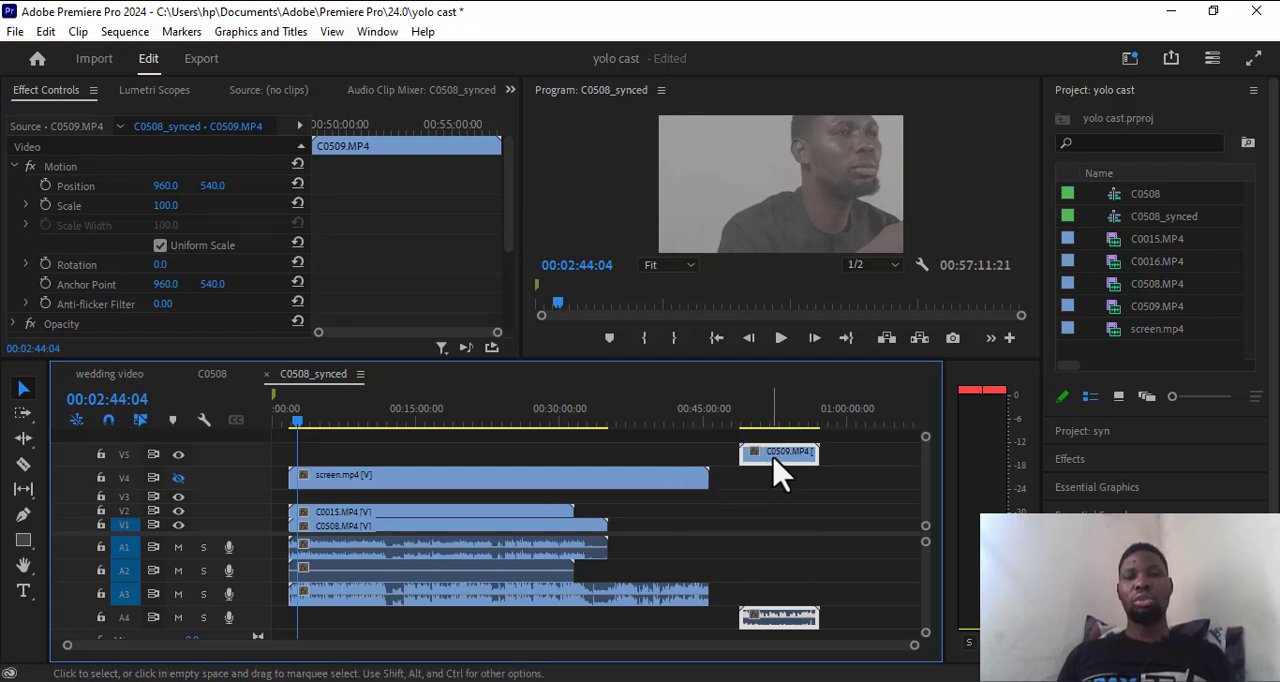
drag(776, 466, 766, 640)
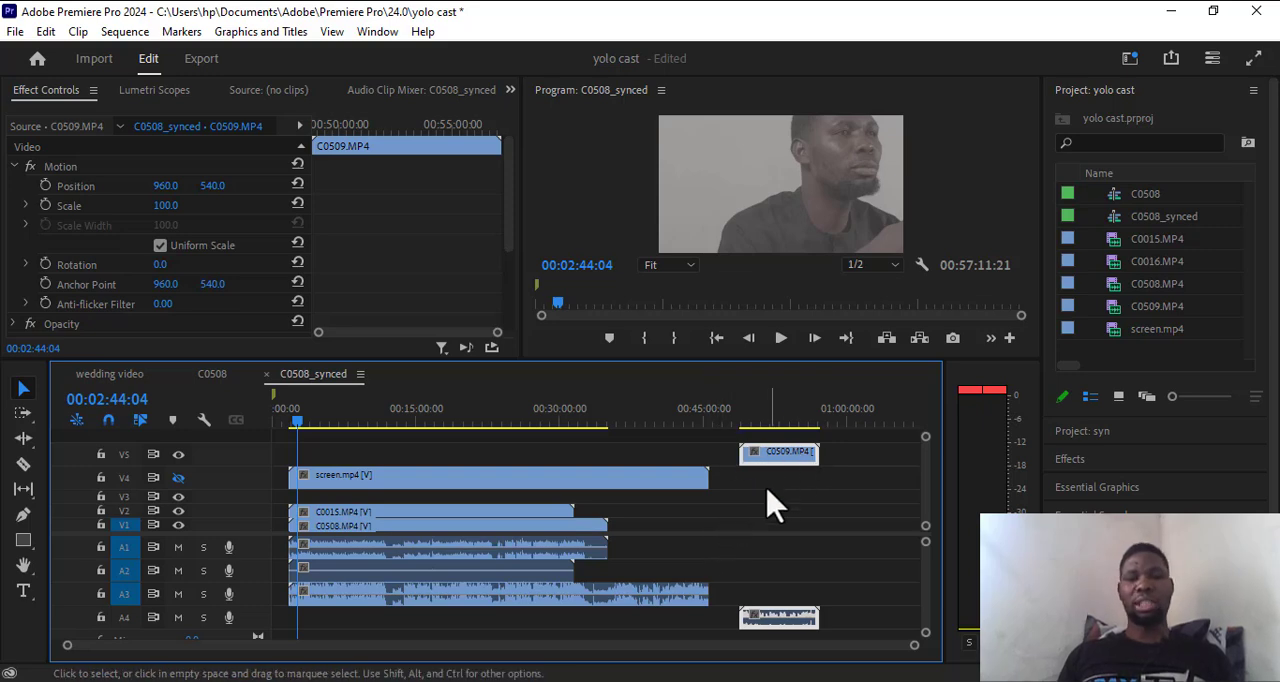
drag(870, 648, 293, 432)
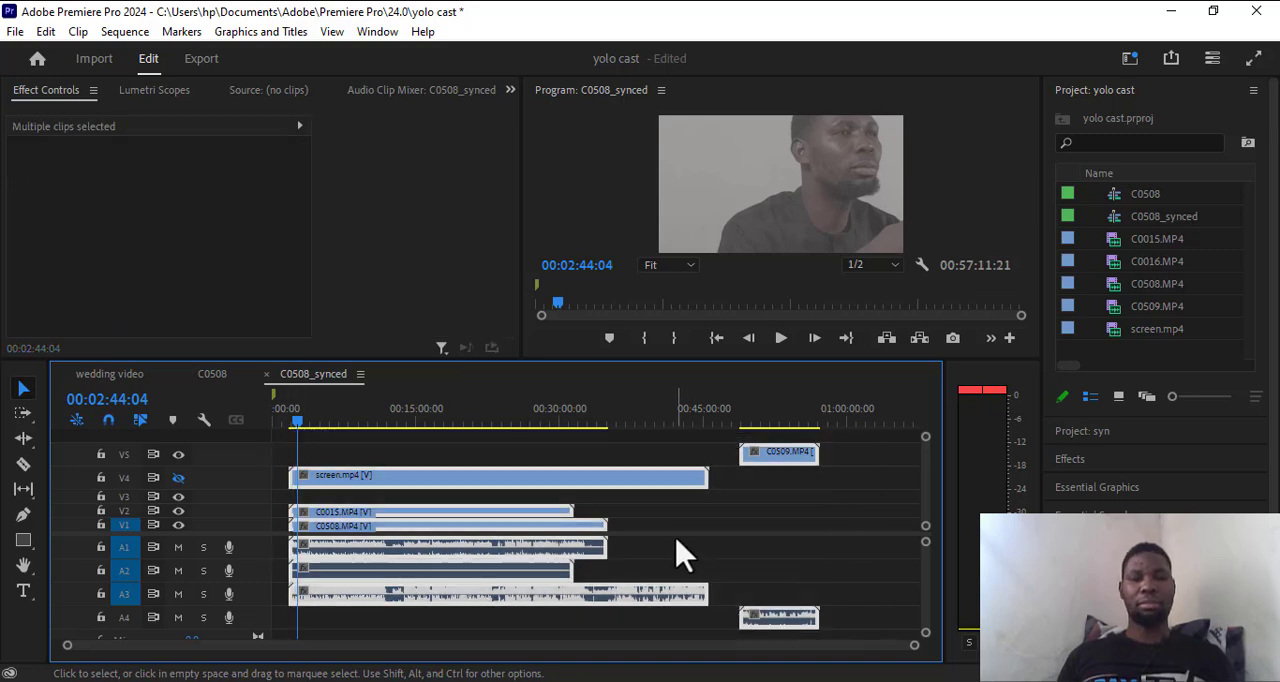
right_click(513, 484)
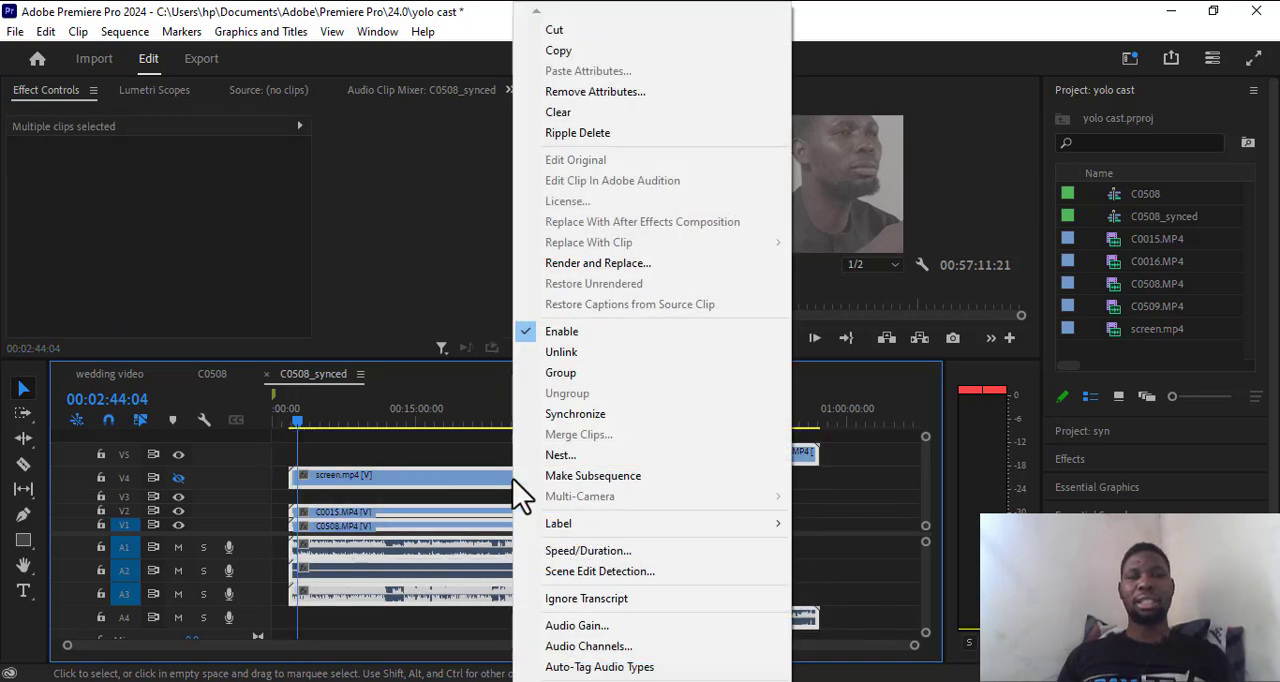
click(575, 414)
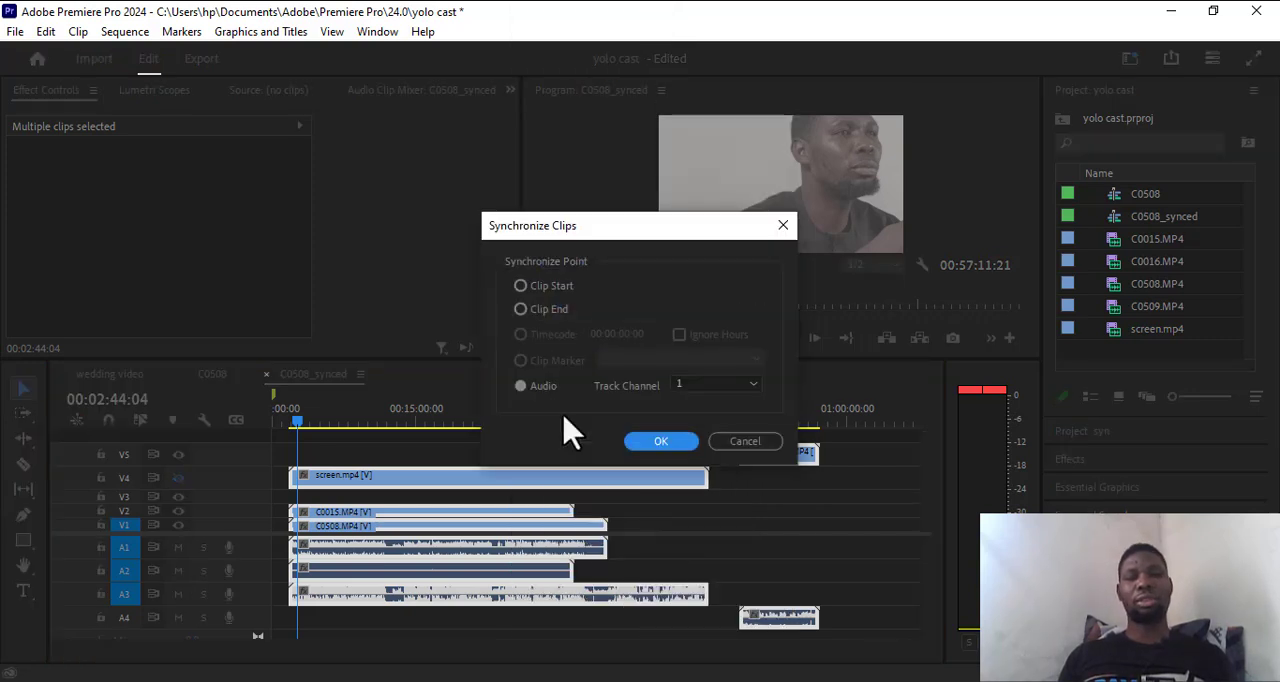
click(520, 386)
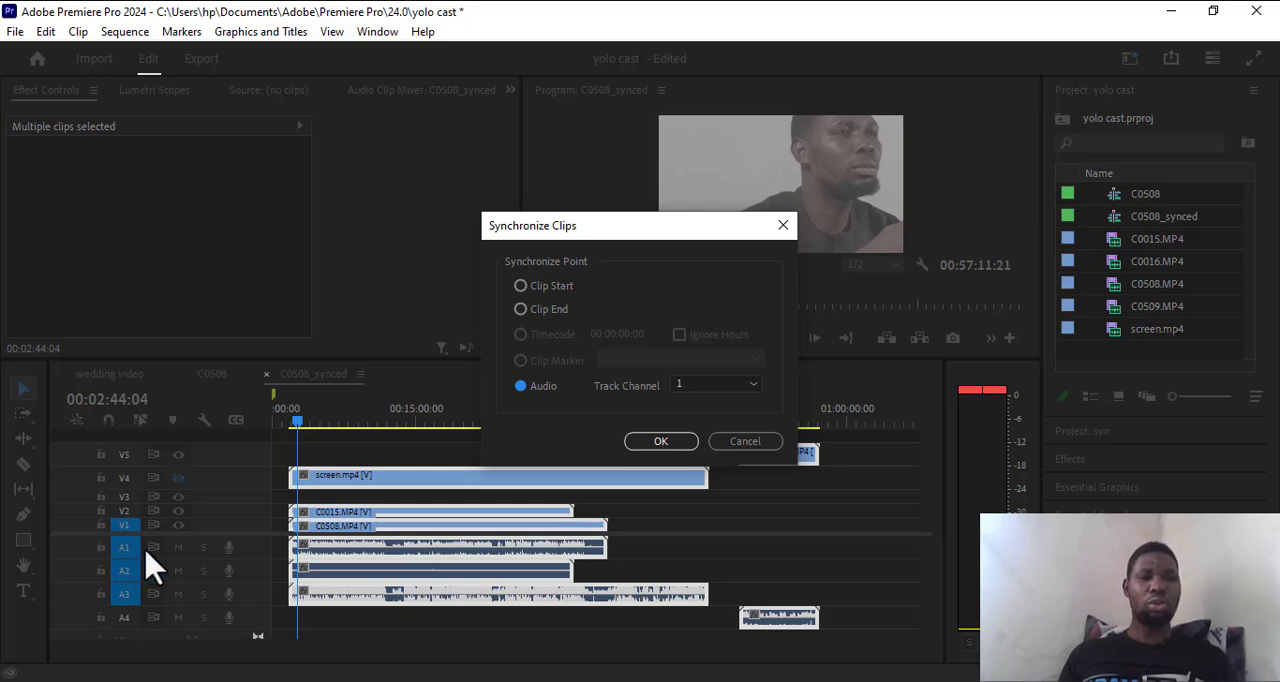
click(748, 441)
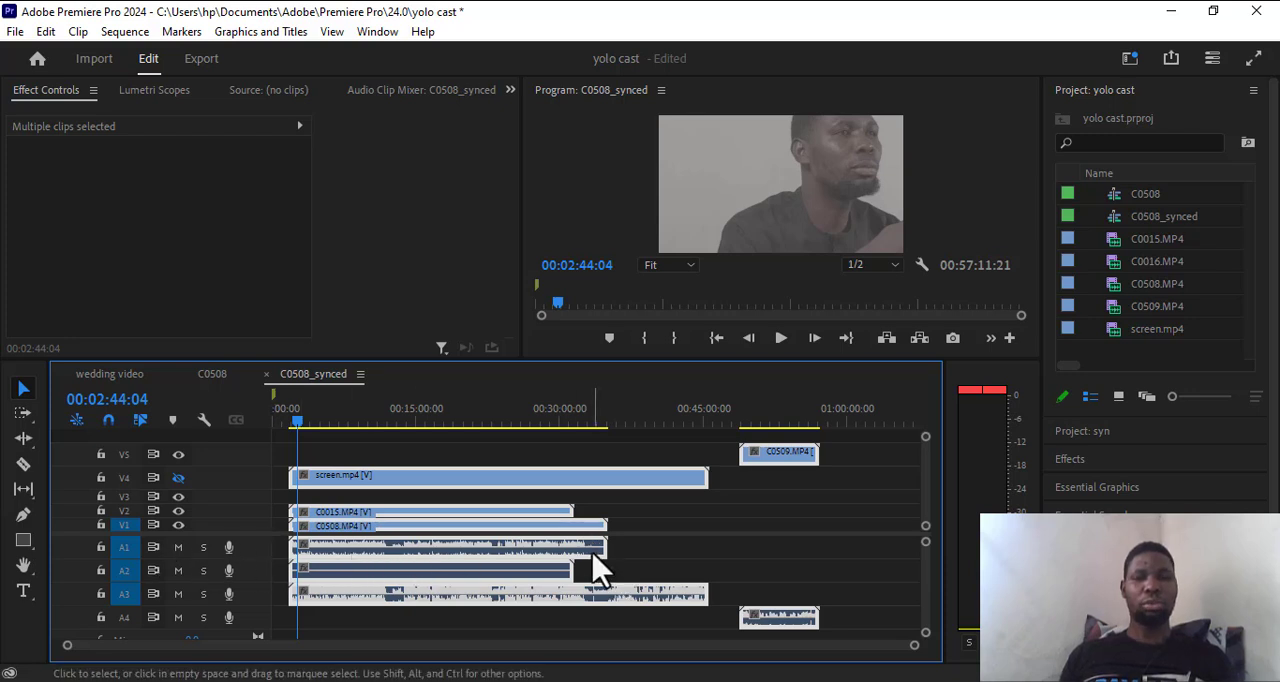
Hide the video output of V2 and select the C0508 clip with its audio on A1.
click(179, 513)
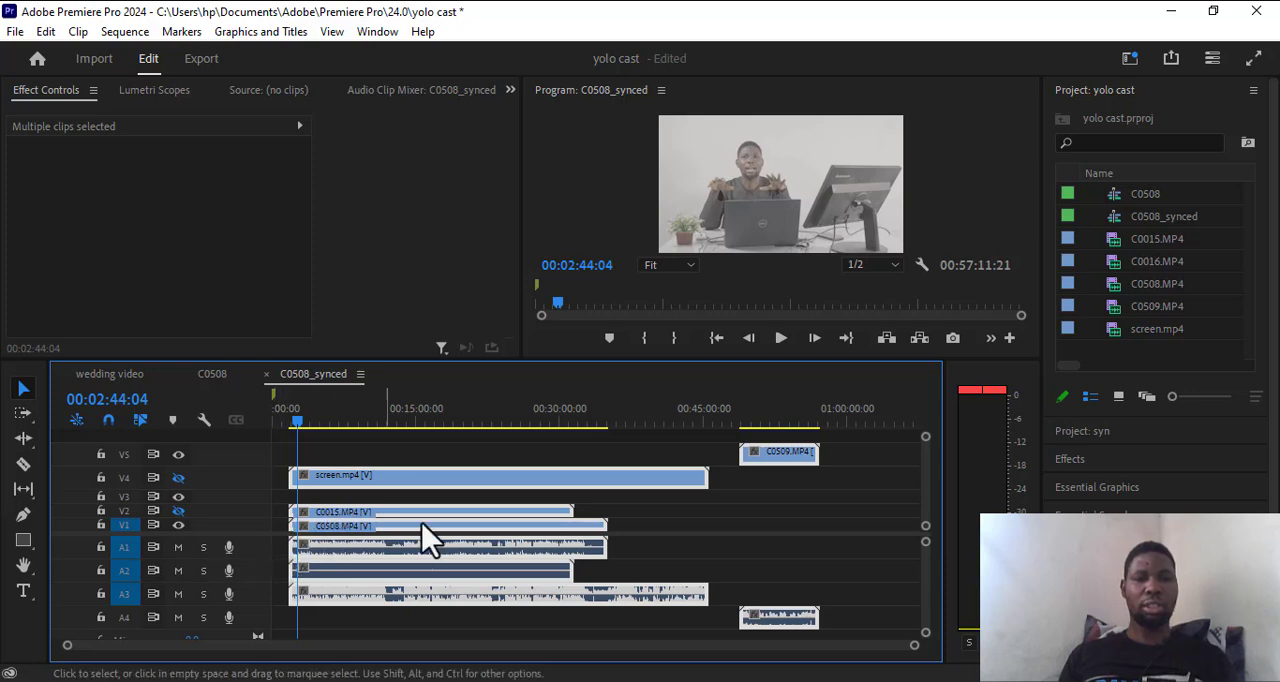
click(766, 542)
click(445, 545)
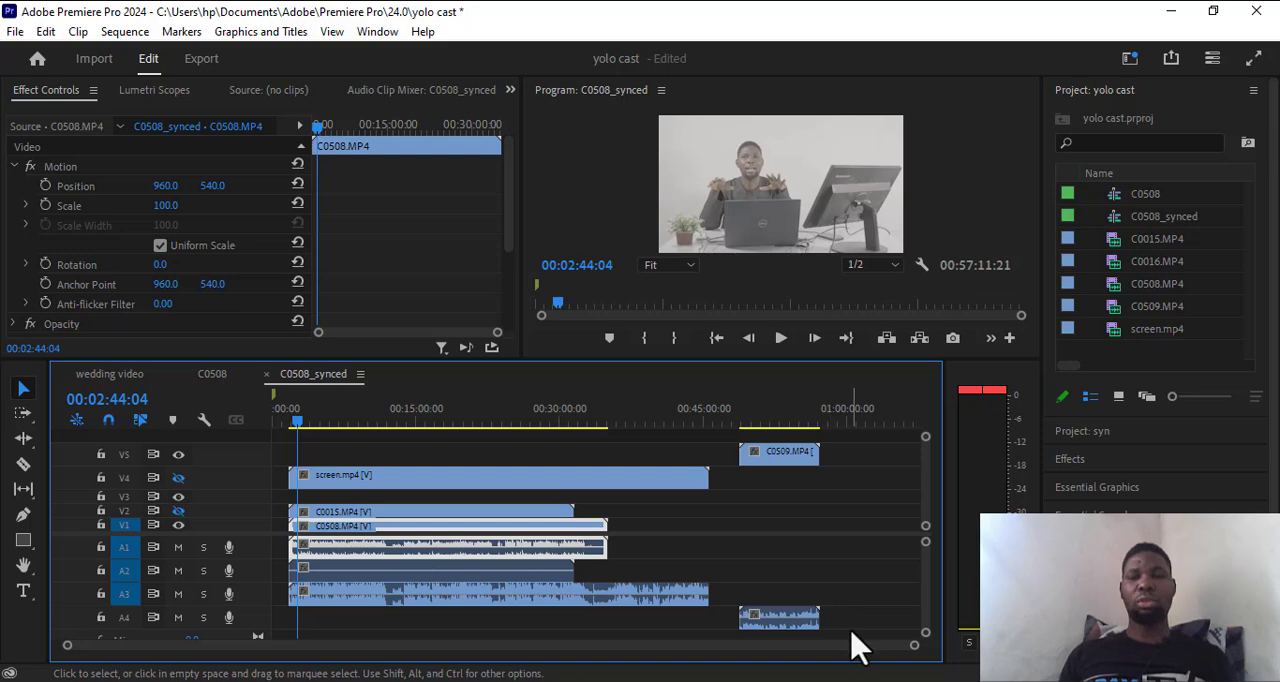
Synchronize all the clips in the sequence by audio, using track channel 1.
drag(852, 636, 374, 480)
right_click(376, 480)
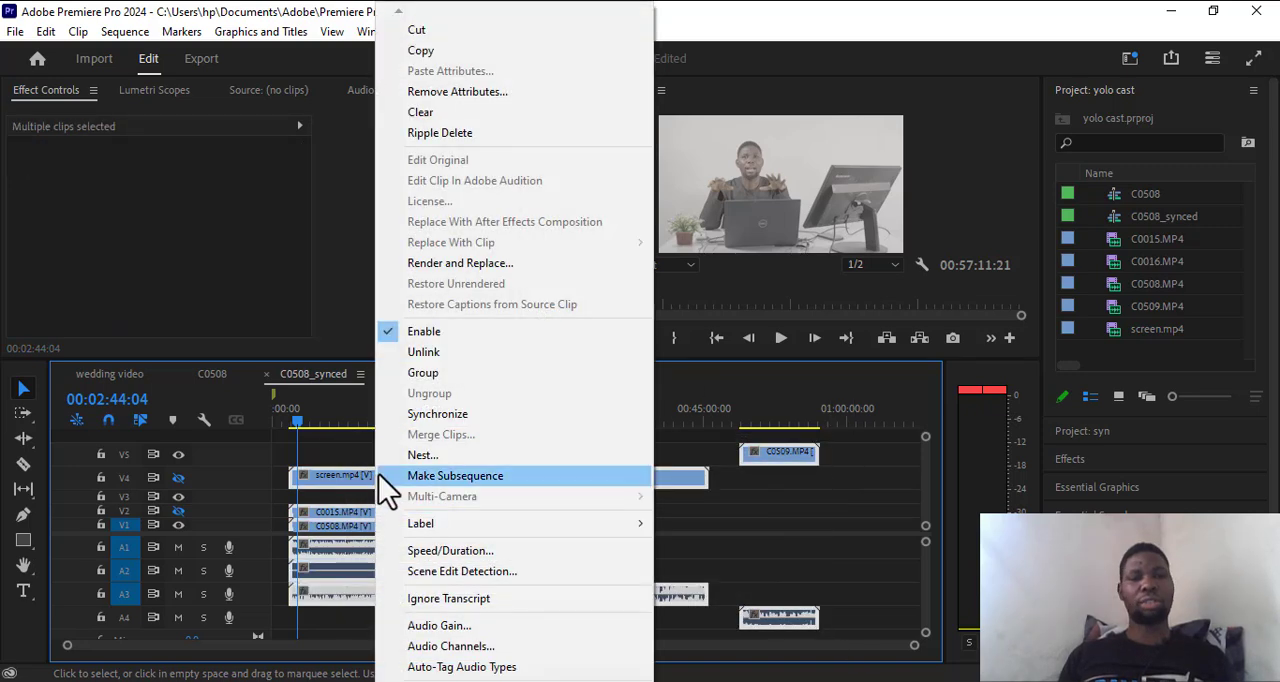
click(446, 420)
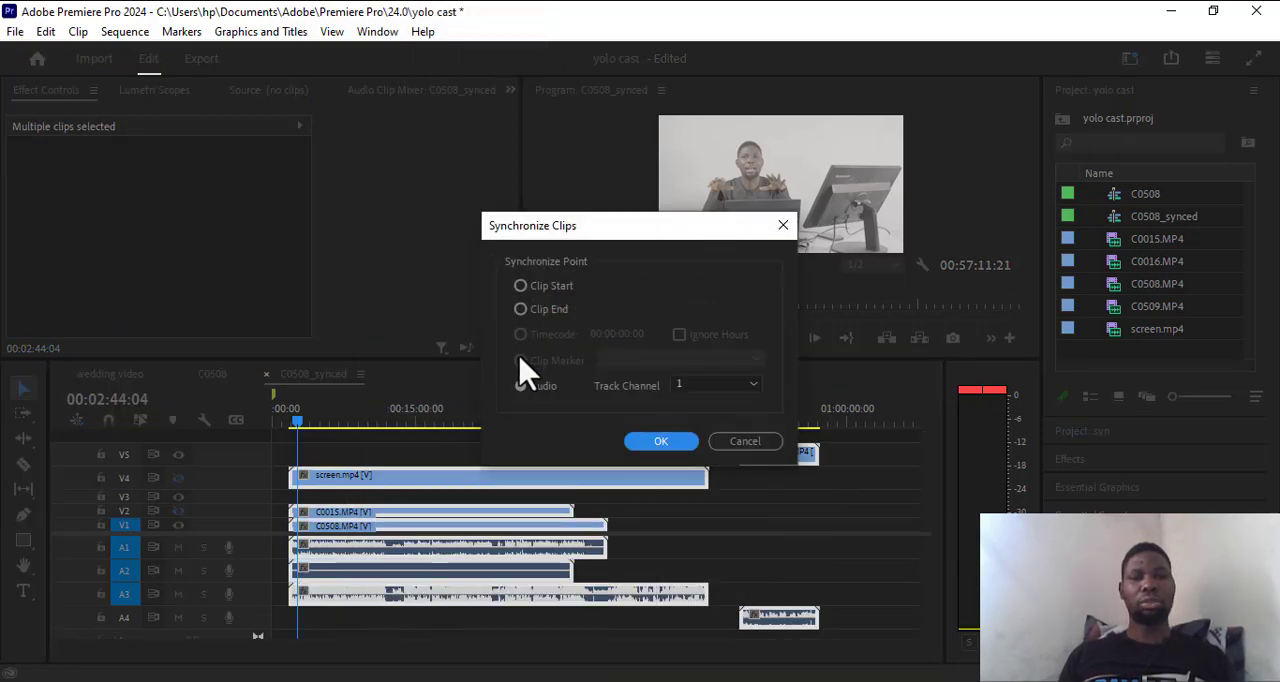
click(520, 386)
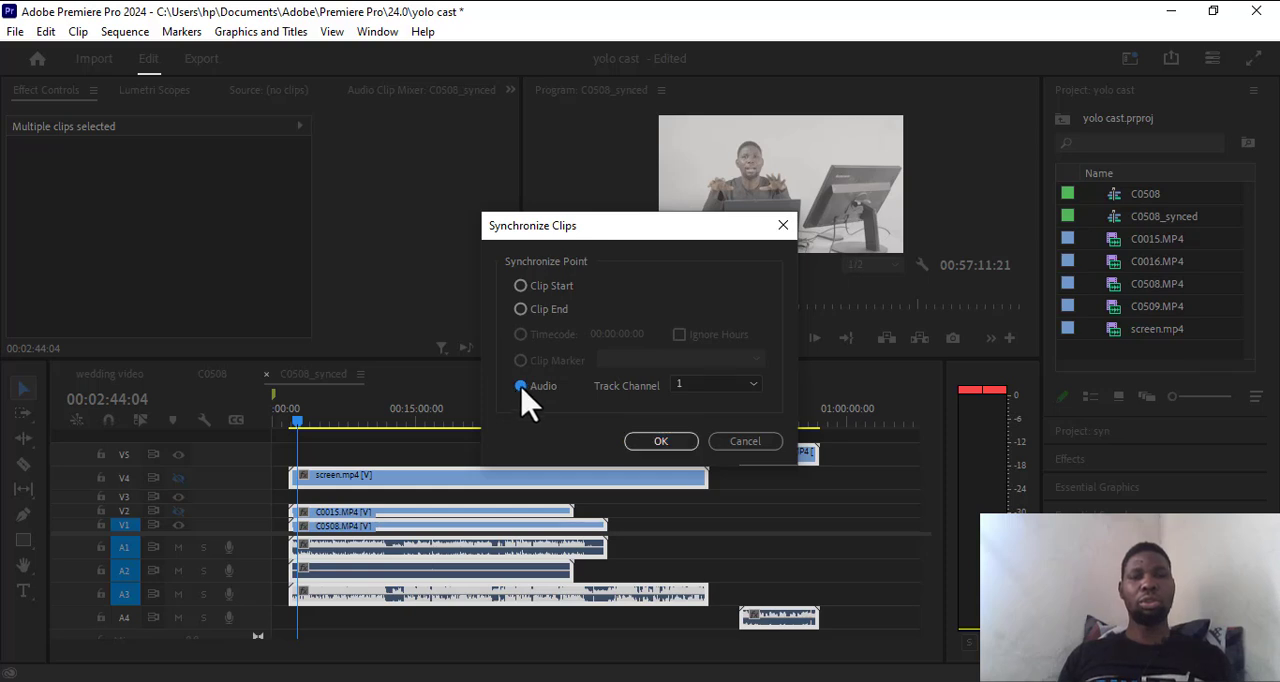
click(706, 392)
click(700, 392)
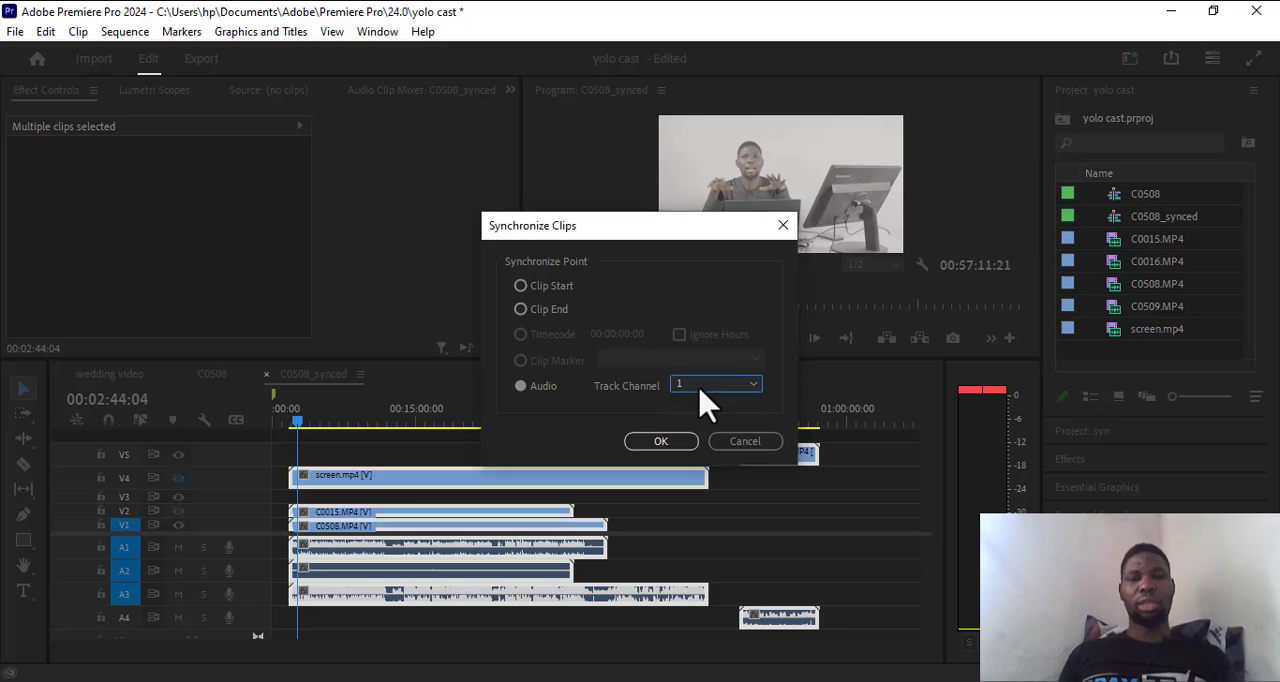
click(652, 446)
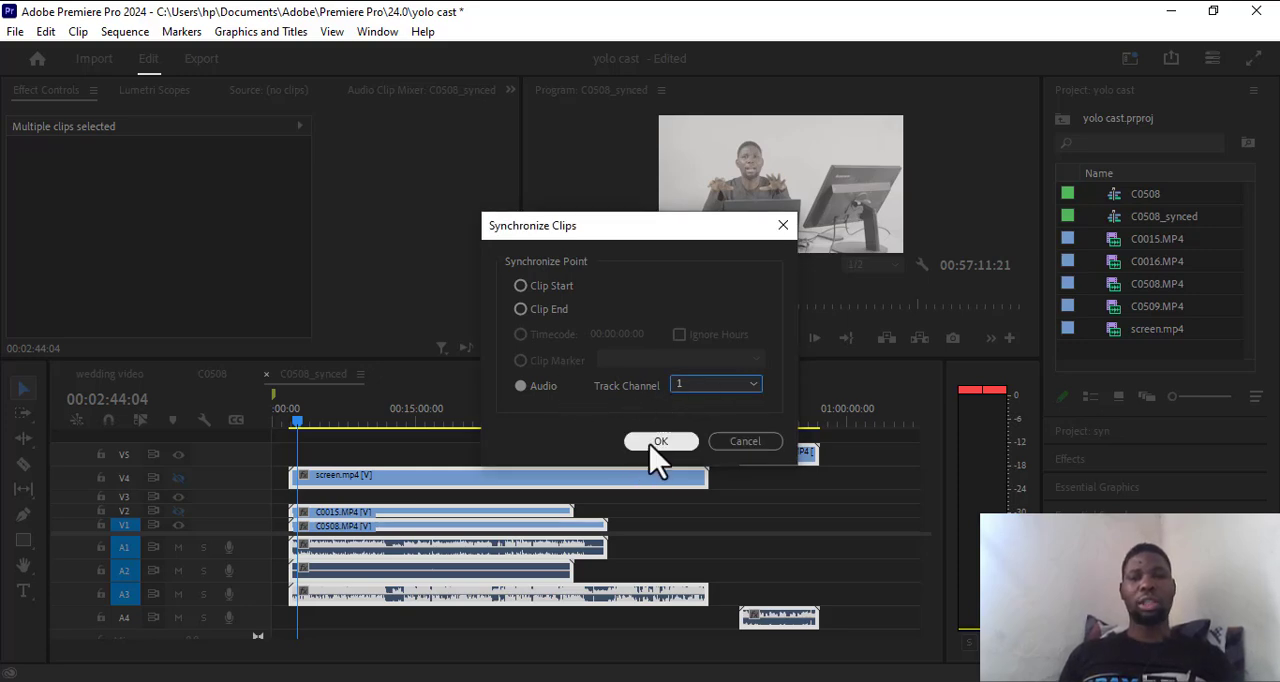
click(650, 446)
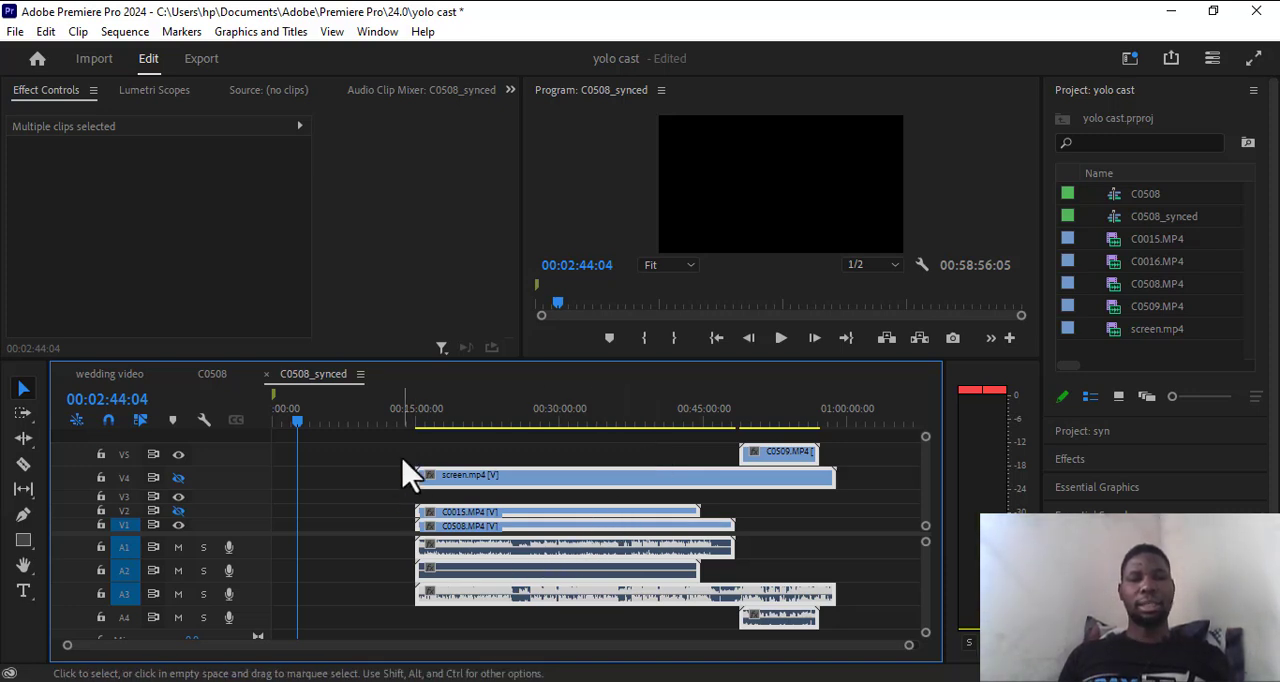
Try to move the C0509 clip's audio from A4 up to a higher audio track.
drag(649, 440, 816, 674)
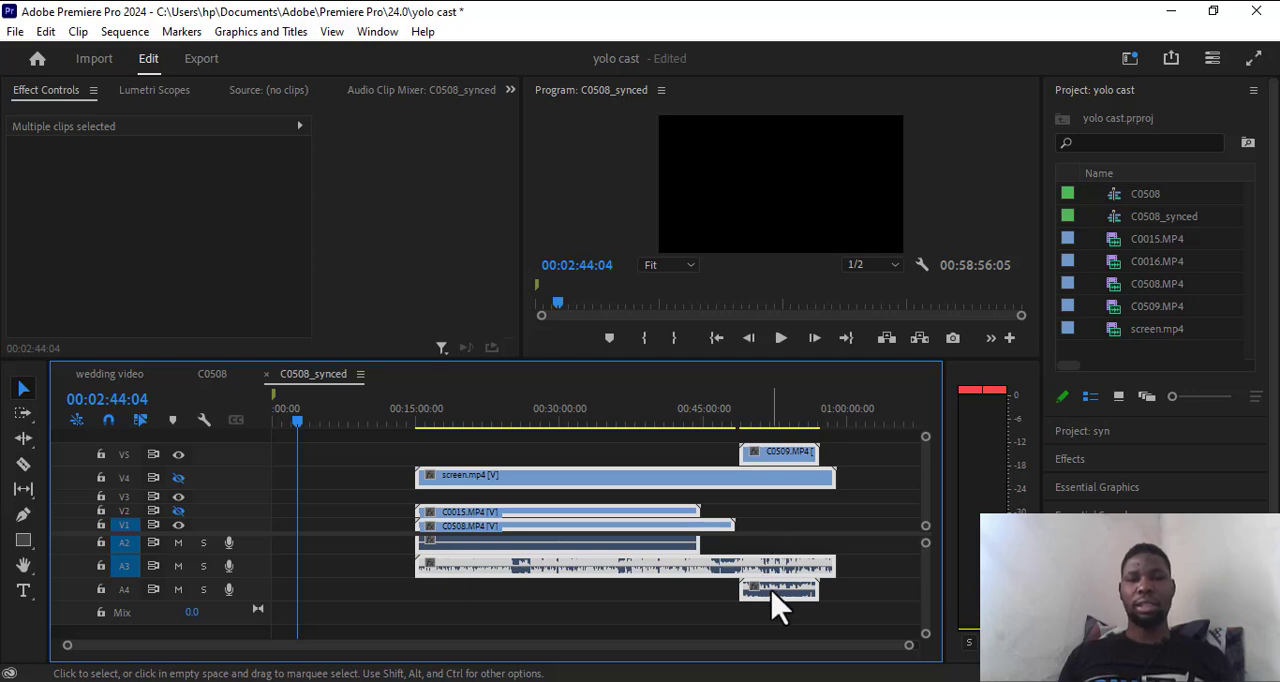
drag(780, 605, 777, 562)
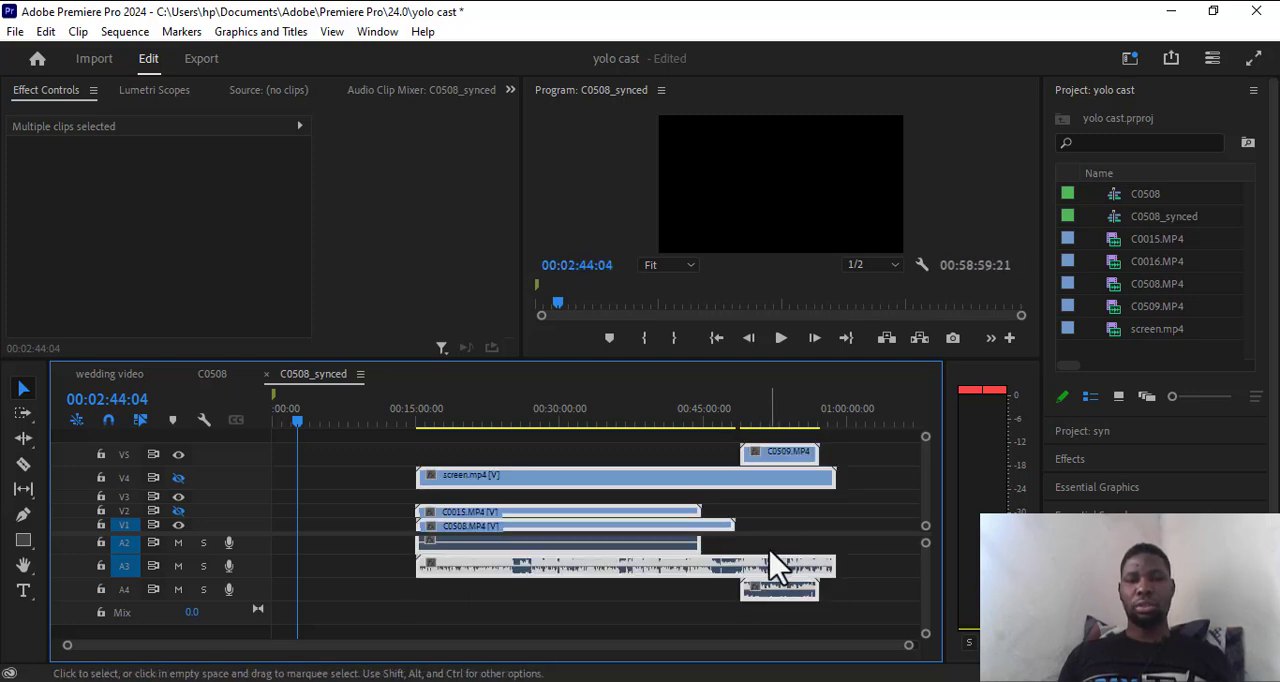
click(655, 632)
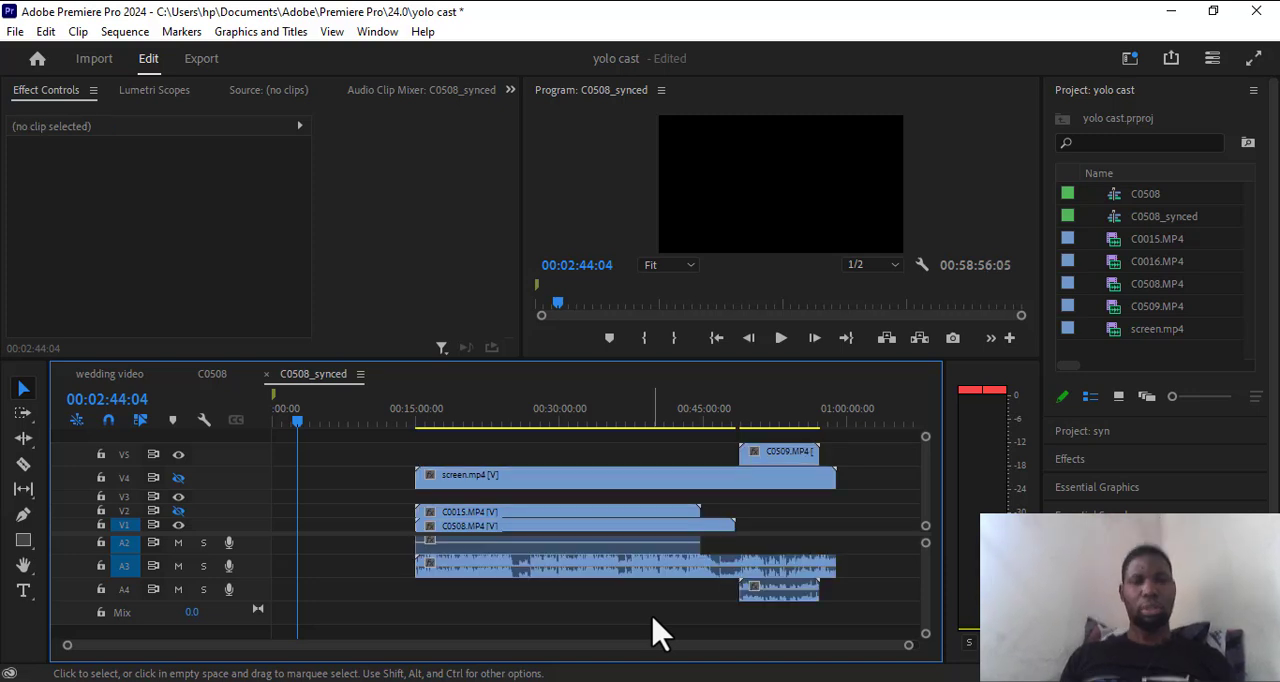
click(790, 597)
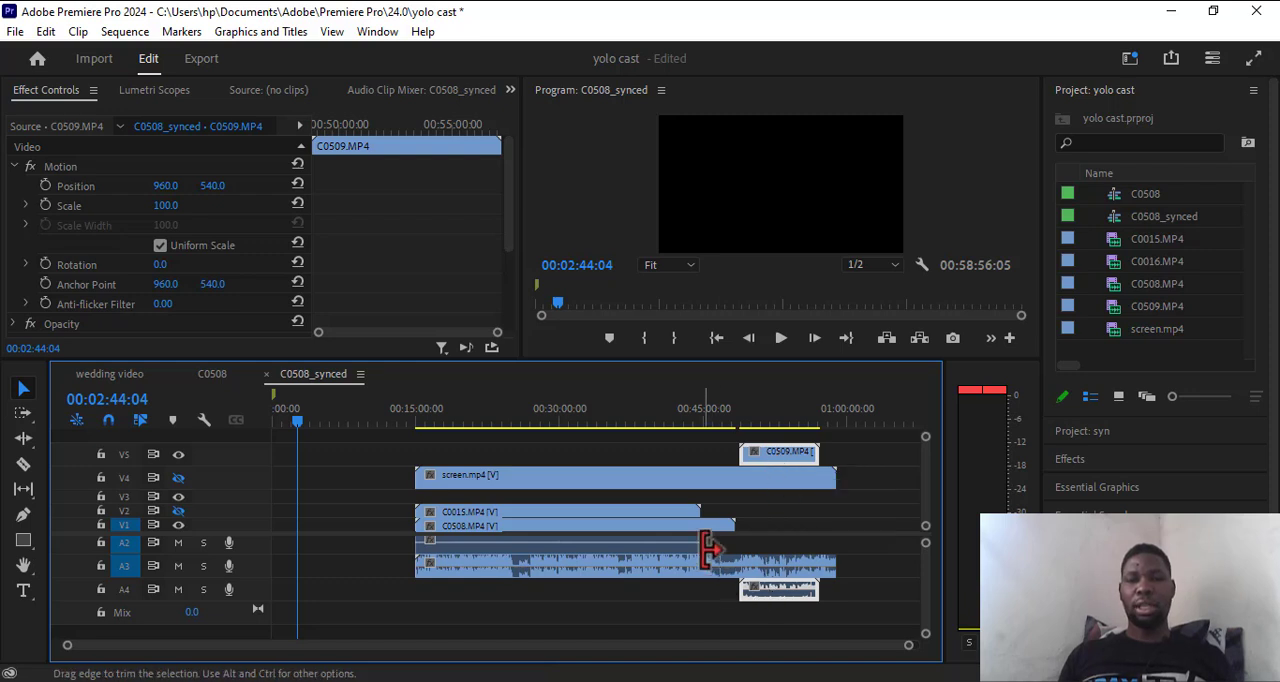
Ripple delete the empty gap before the synced clips and return the playhead to the start of the sequence.
click(383, 481)
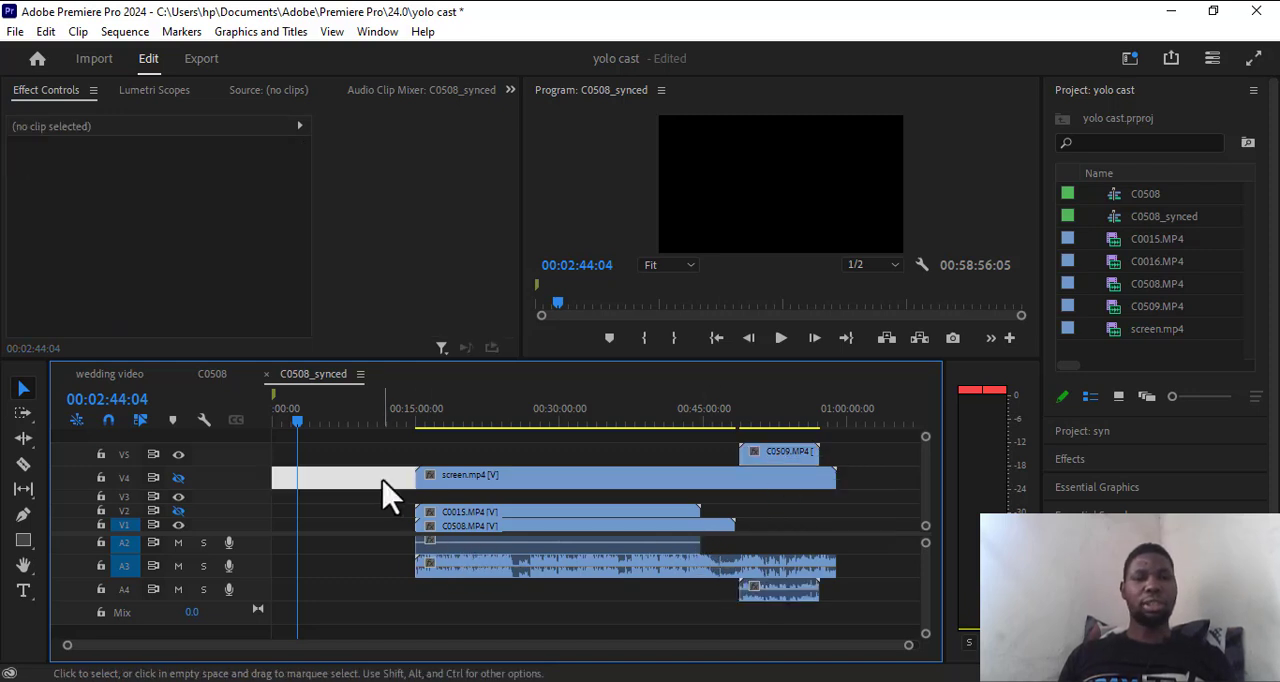
right_click(384, 481)
click(447, 491)
click(349, 545)
drag(297, 421, 286, 423)
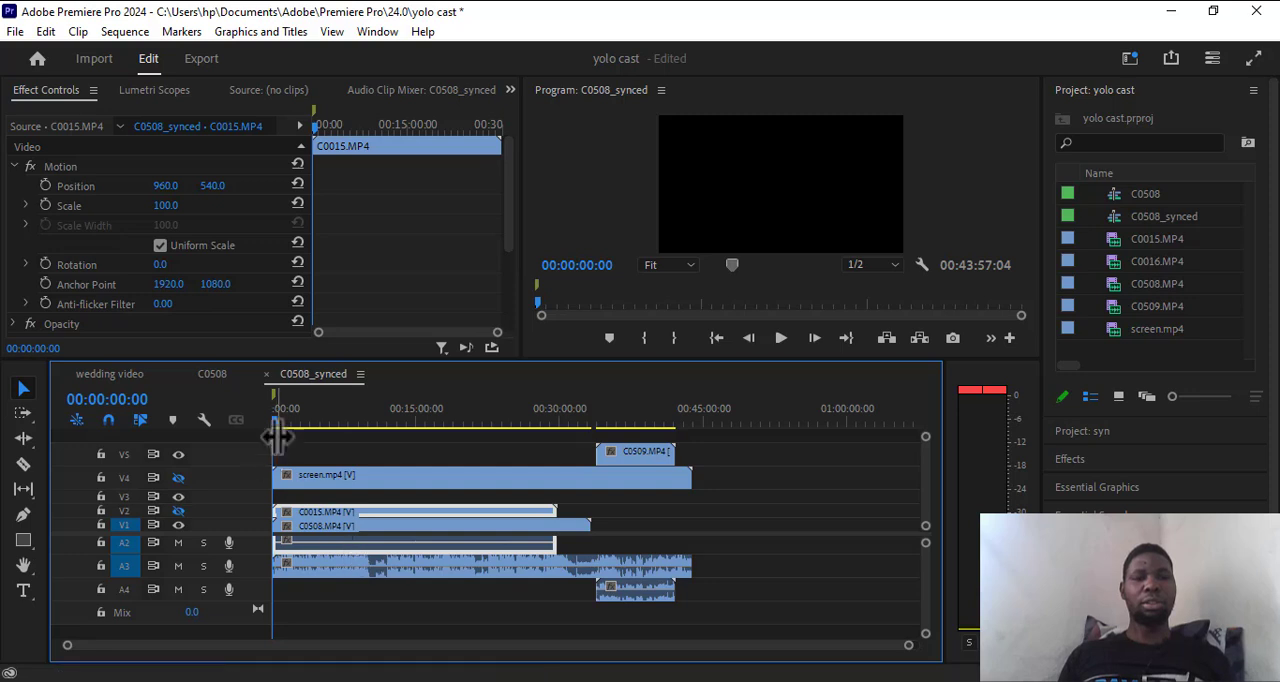
Move the C0509 clip down to V1 with its audio on A2, and play the sequence from about 00:11:41.
click(626, 453)
drag(627, 455, 647, 556)
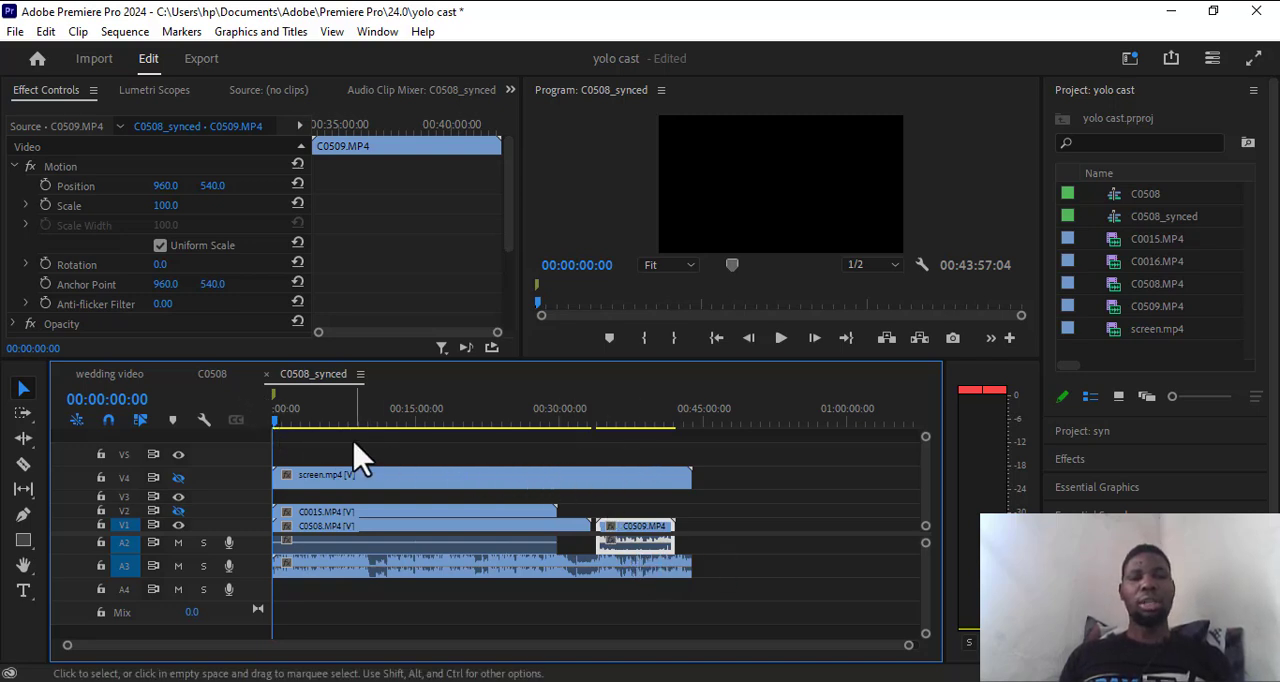
drag(282, 432, 623, 462)
drag(498, 472, 384, 476)
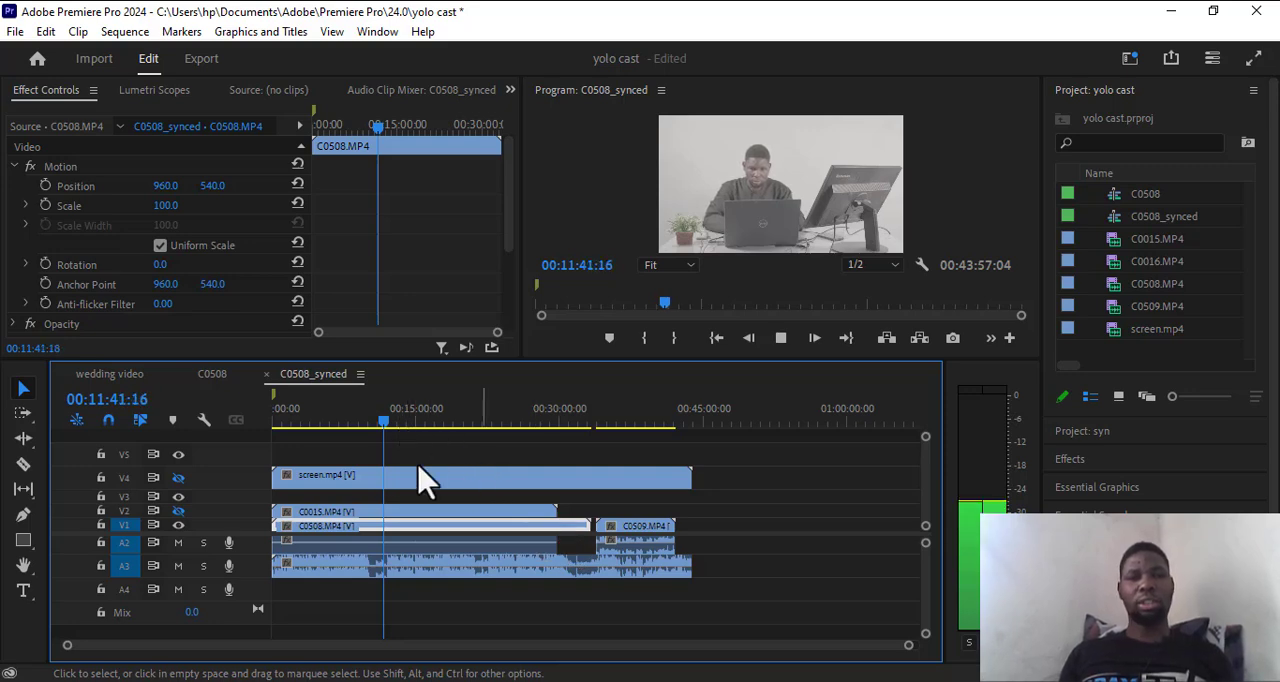
Pause playback and unlink the audio on A2 and A3 from the screen.mp4, C0015 and C0509 video clips.
key(space)
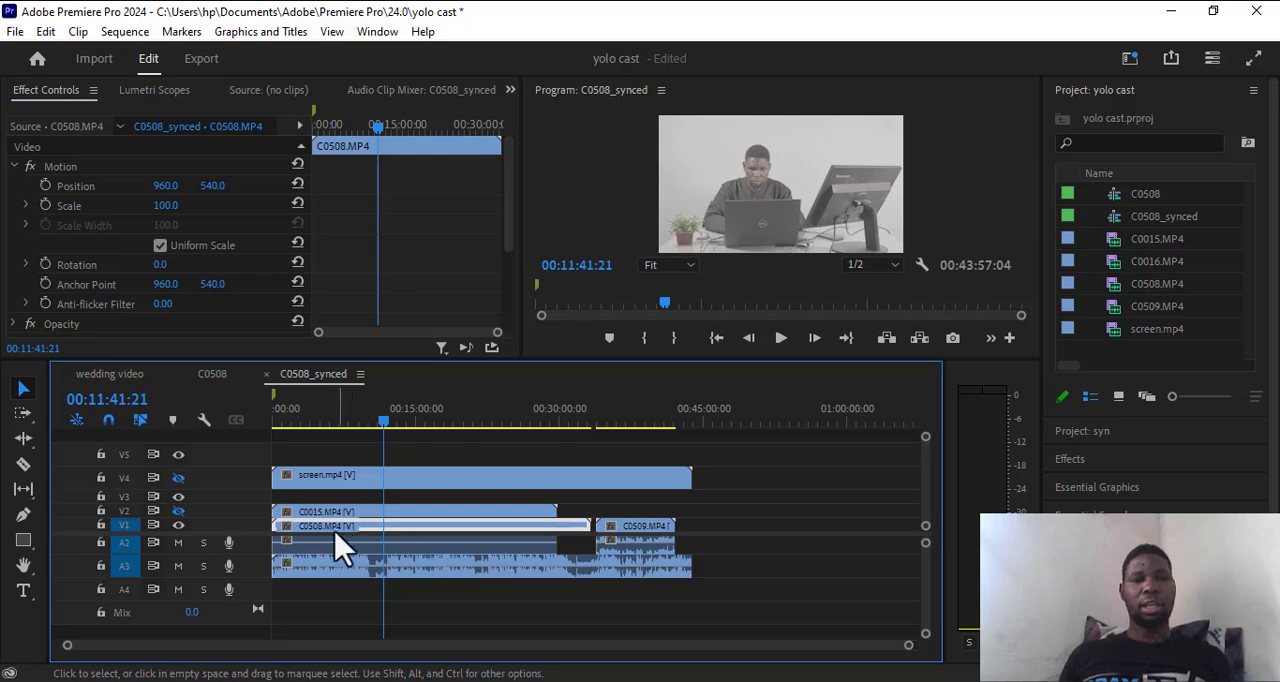
click(304, 543)
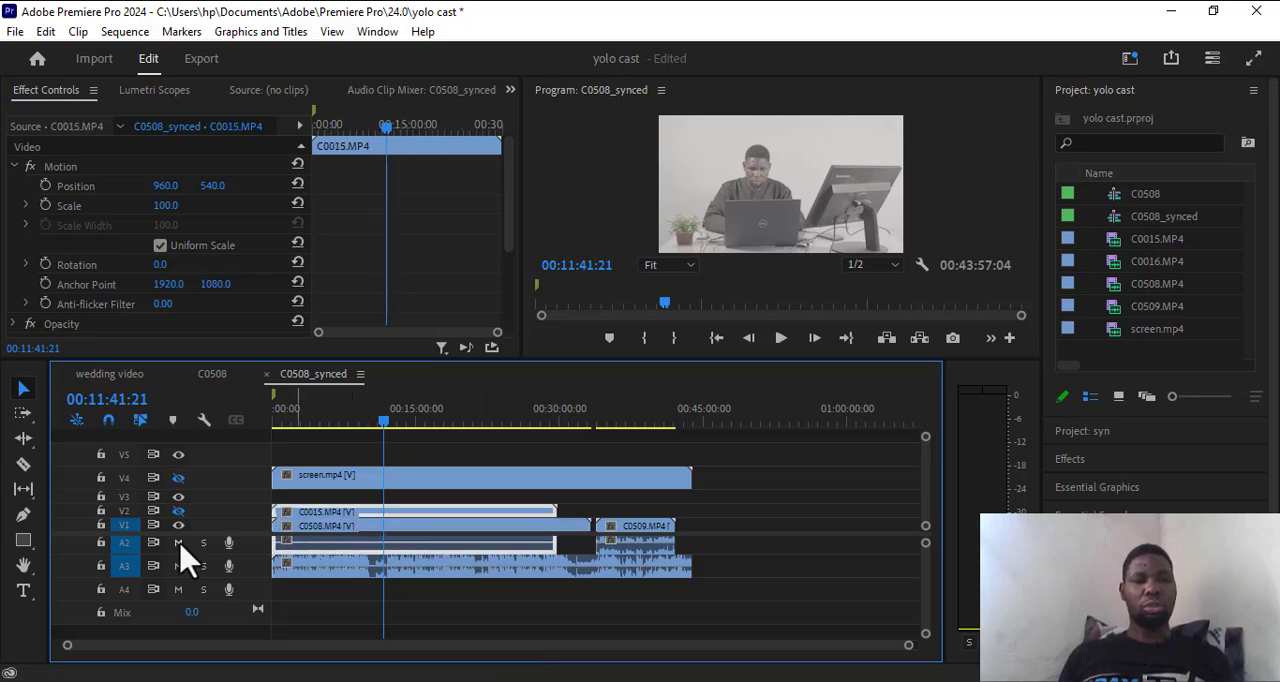
click(301, 531)
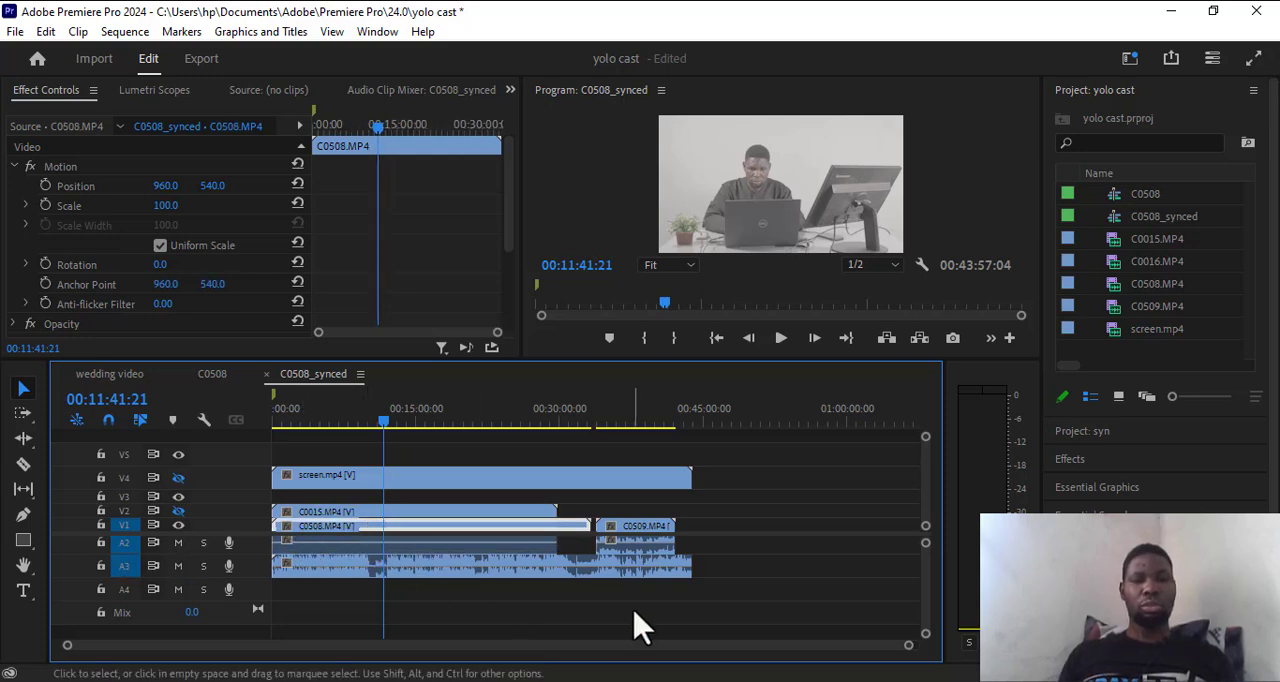
drag(640, 628, 455, 565)
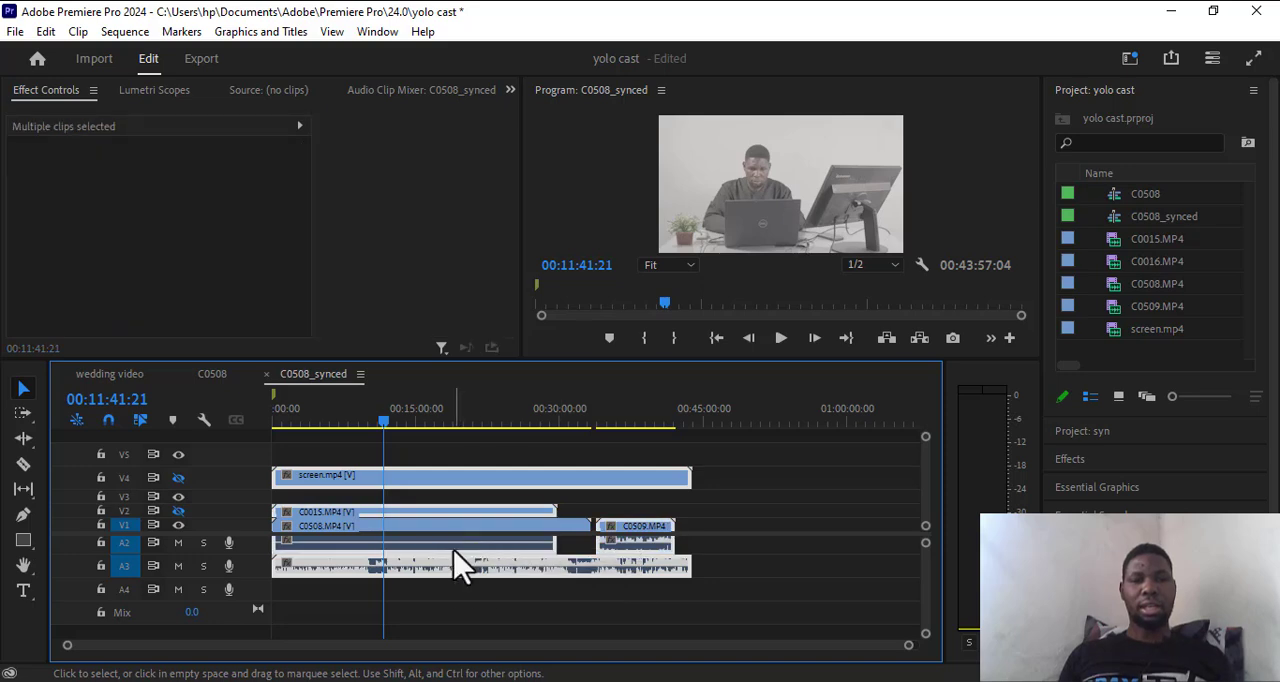
right_click(477, 549)
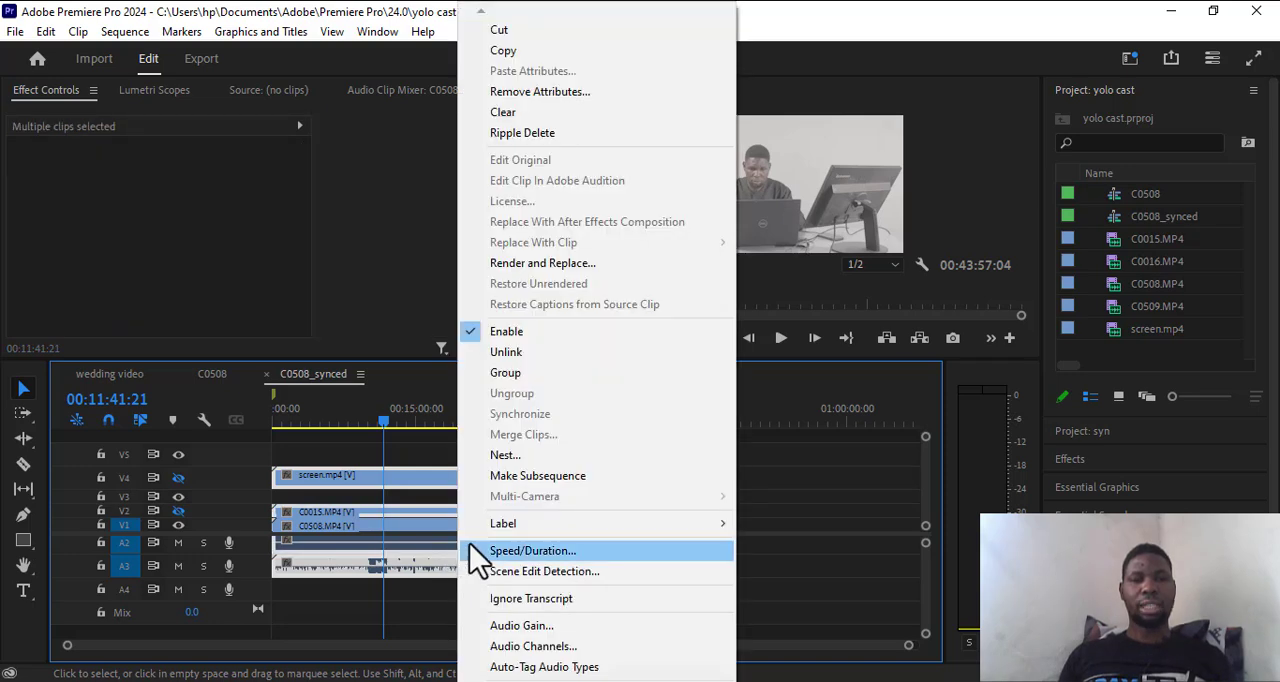
click(506, 352)
click(651, 634)
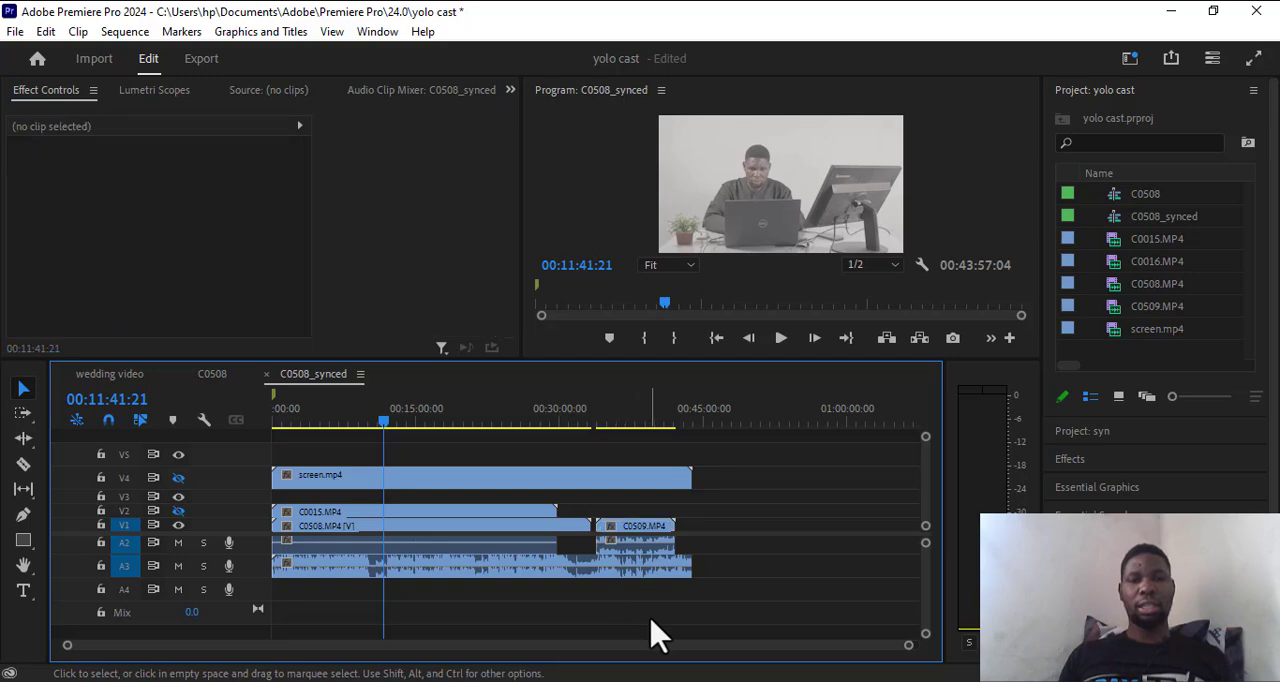
Try to delete the unlinked audio clips on A2 and A3, and undo back to the linked clips.
drag(657, 617, 455, 543)
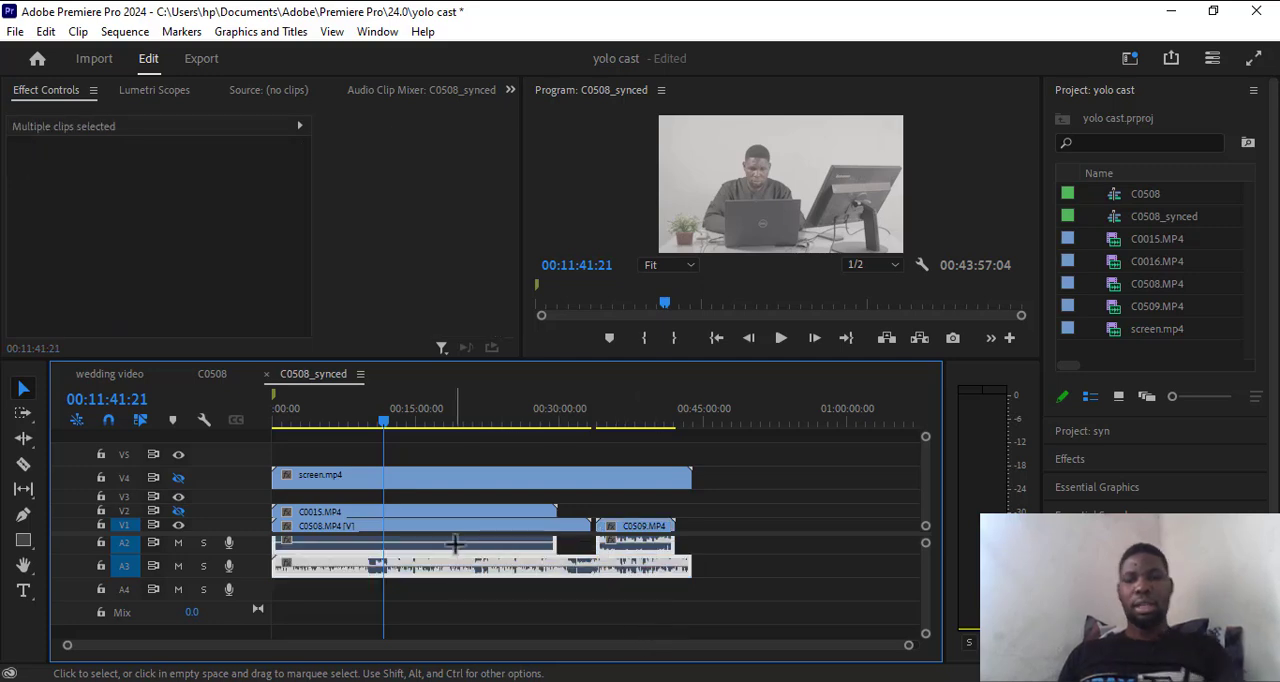
key(Delete)
drag(680, 571, 365, 472)
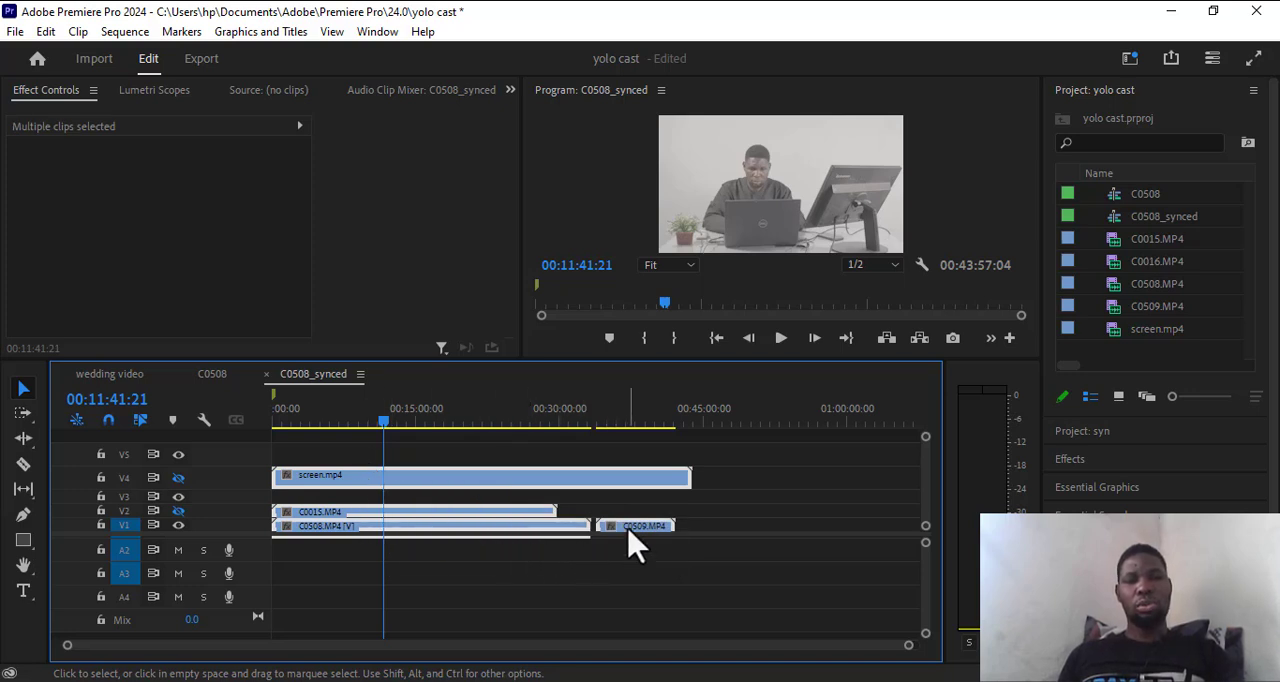
key(ctrl+z)
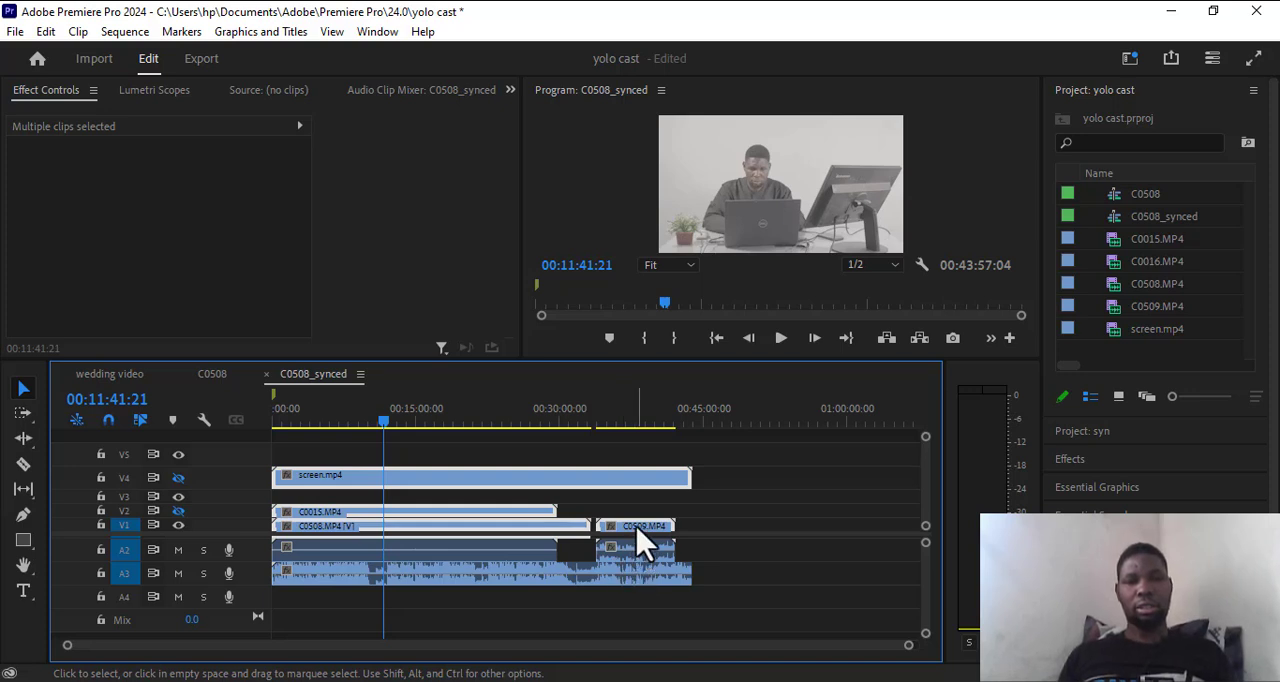
Unlink the A2 and A3 audio from the screen.mp4, C0015 and C0509 clips and delete the audio on both tracks.
click(640, 546)
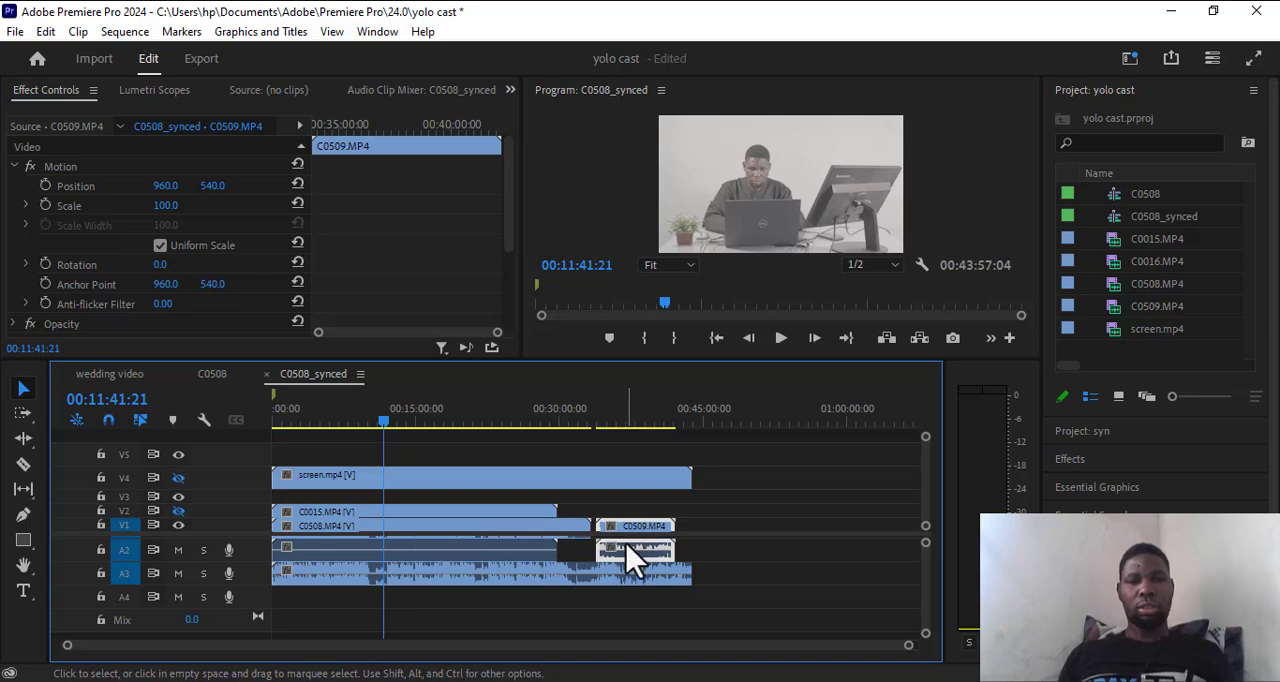
drag(628, 560, 392, 553)
right_click(445, 572)
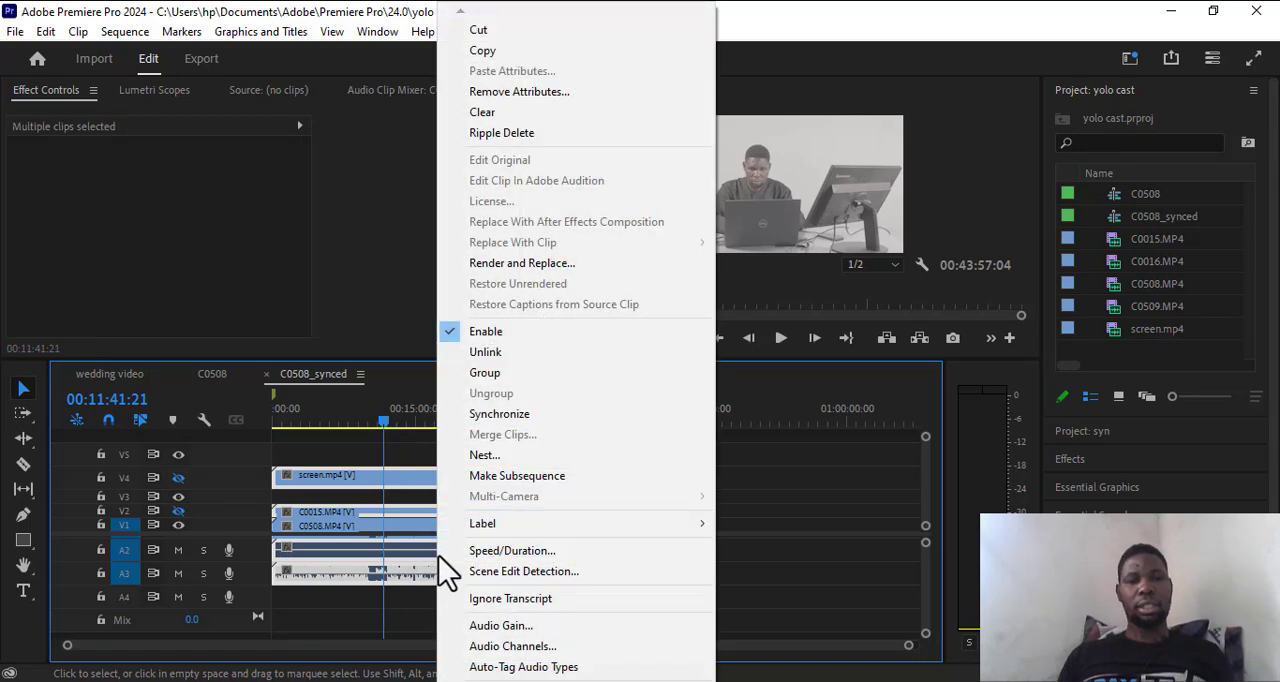
click(489, 353)
drag(632, 626, 470, 572)
key(Delete)
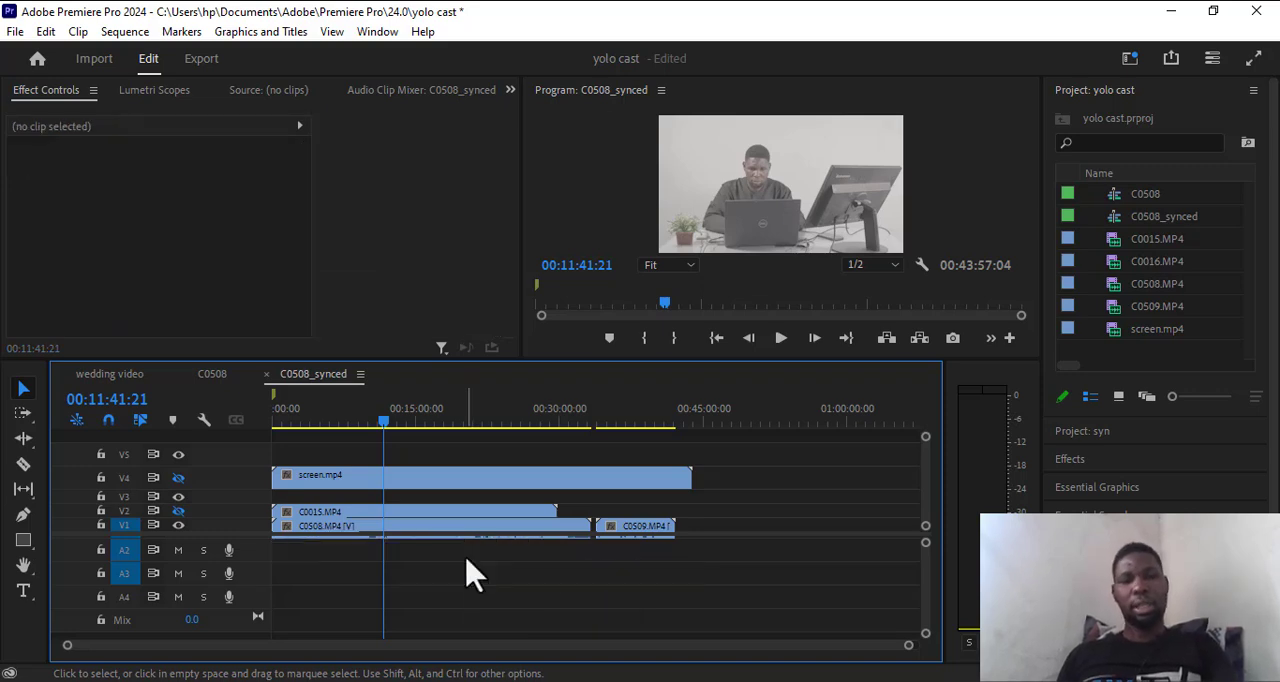
Select all the remaining clips and play the sequence from the start and from about 00:03:10.
drag(691, 578, 286, 486)
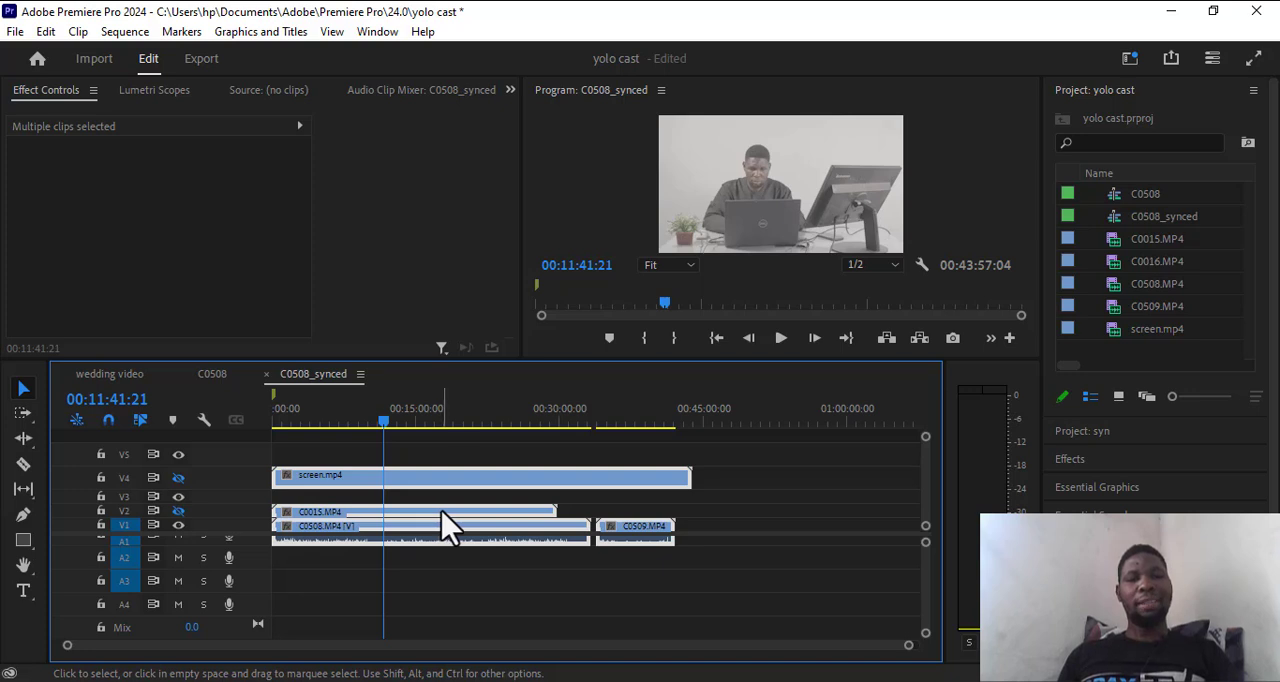
drag(388, 430, 240, 443)
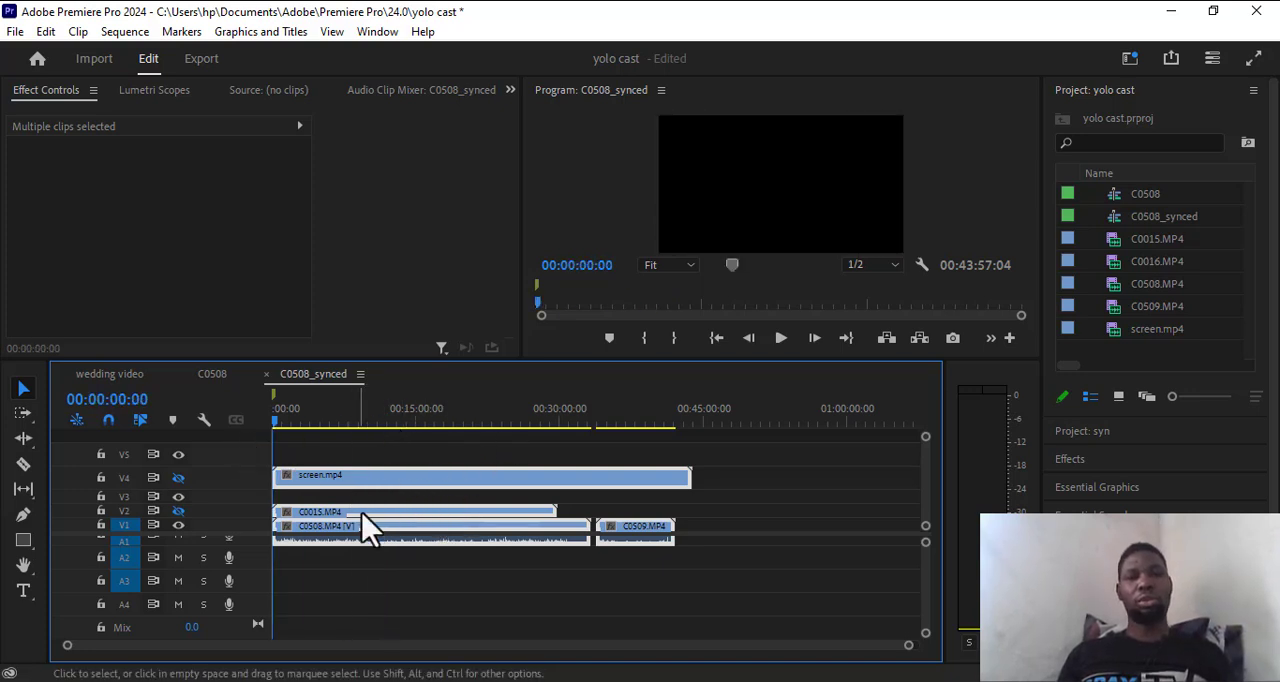
key(space)
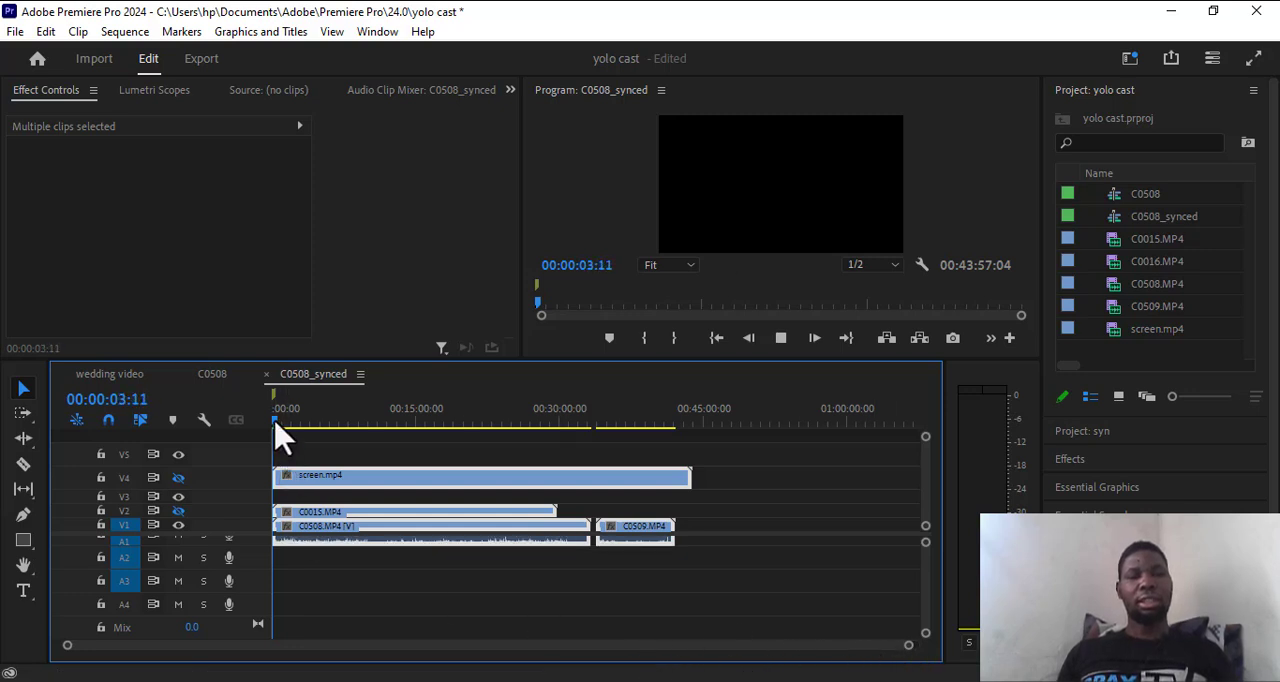
drag(280, 424, 303, 428)
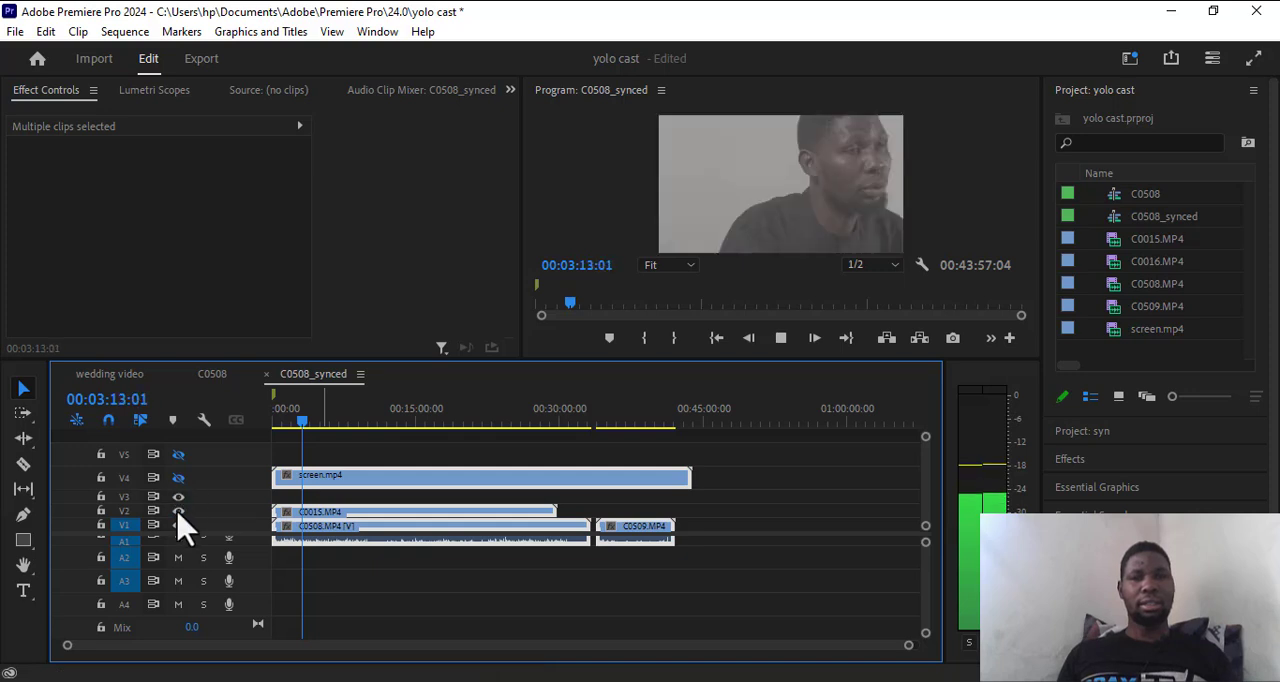
Turn on the output of video tracks V2, V4 and V5 and pause playback at about 00:03:19.
click(179, 455)
click(178, 478)
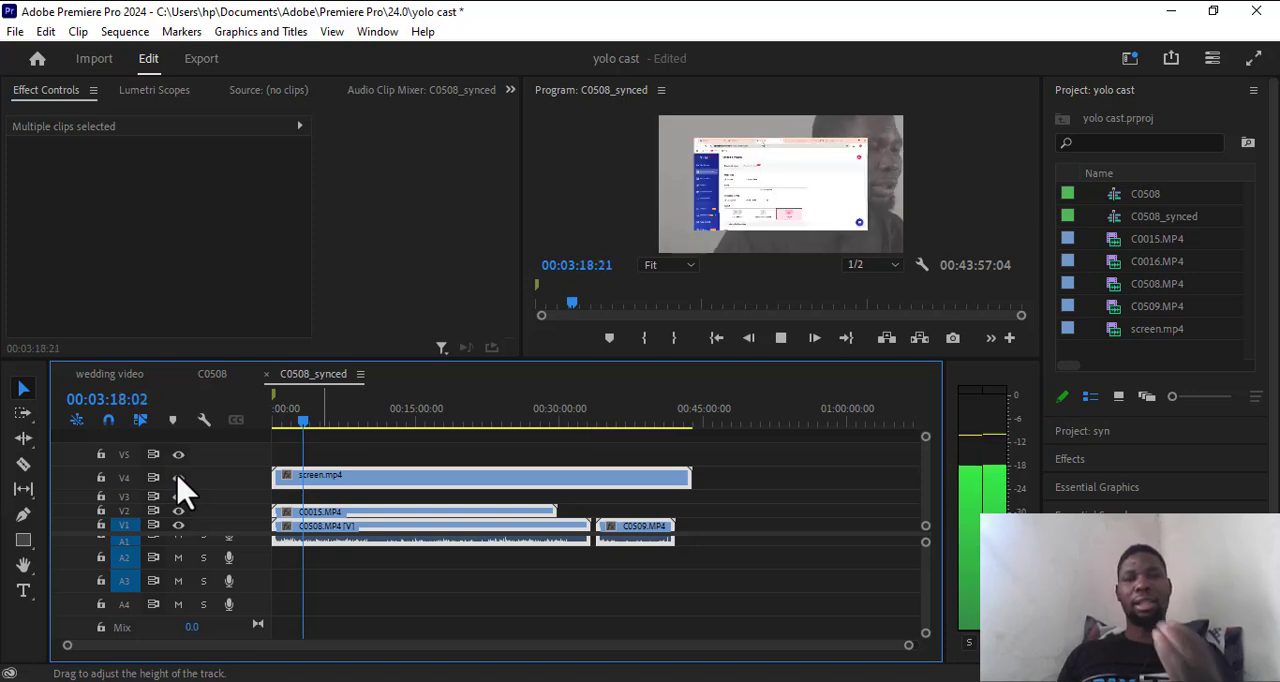
key(space)
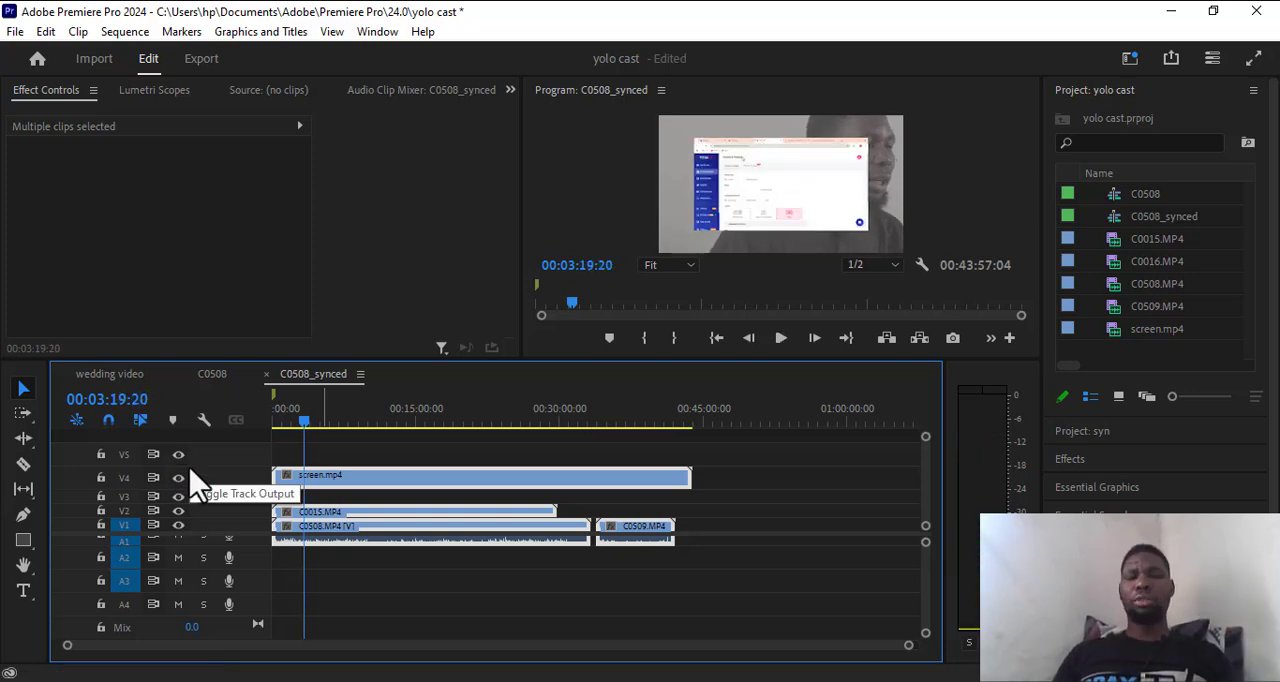